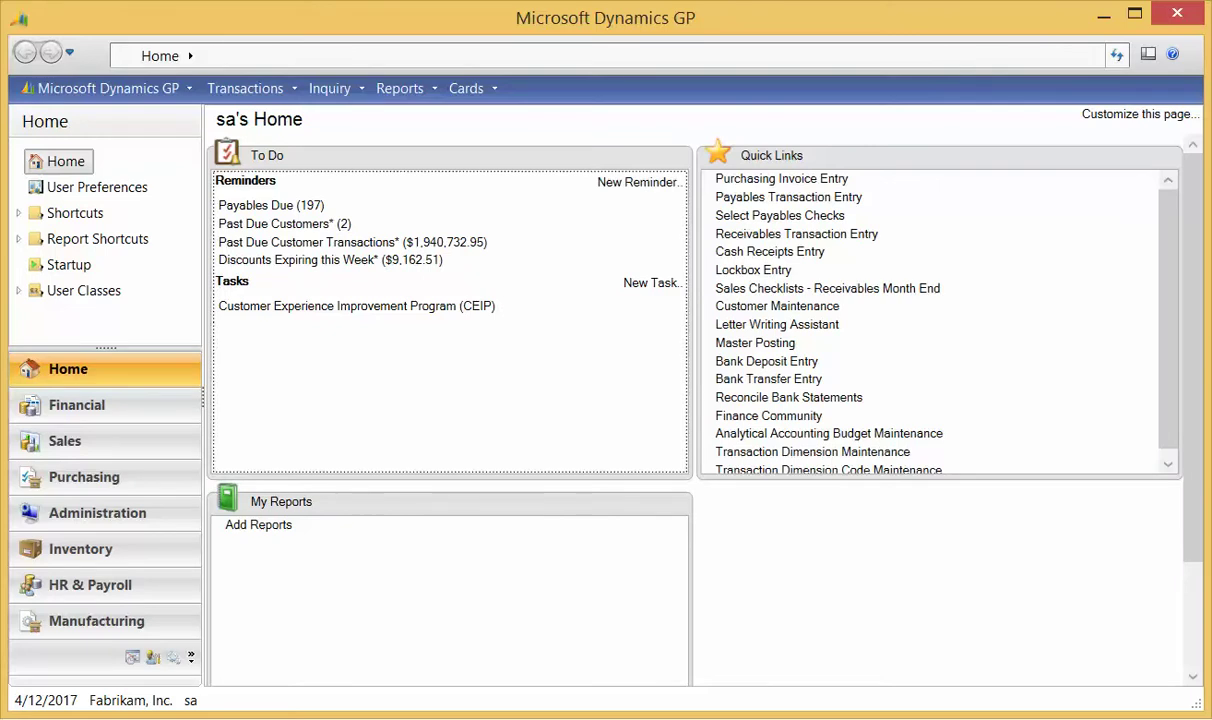
- Open SmartList and display the 1099 Vendors list from the Vendors folder under Purchasing
{"action": "left_click", "coordinate": [137, 86]}
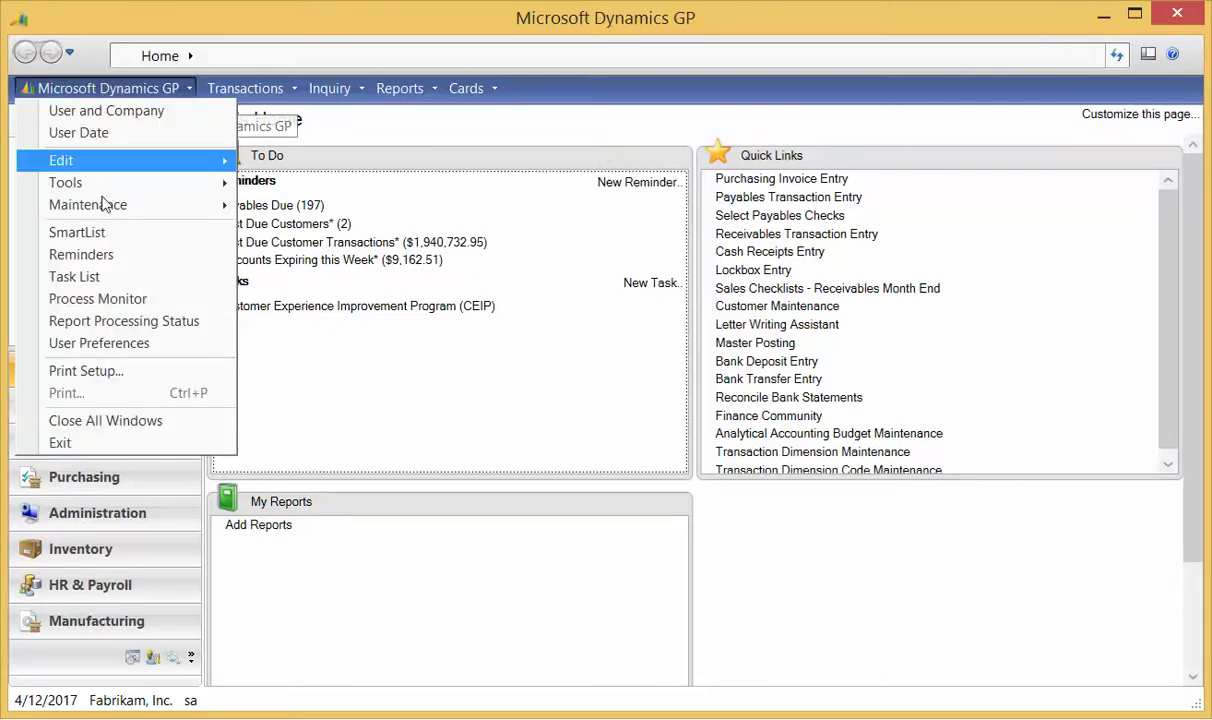
{"action": "left_click", "coordinate": [93, 238]}
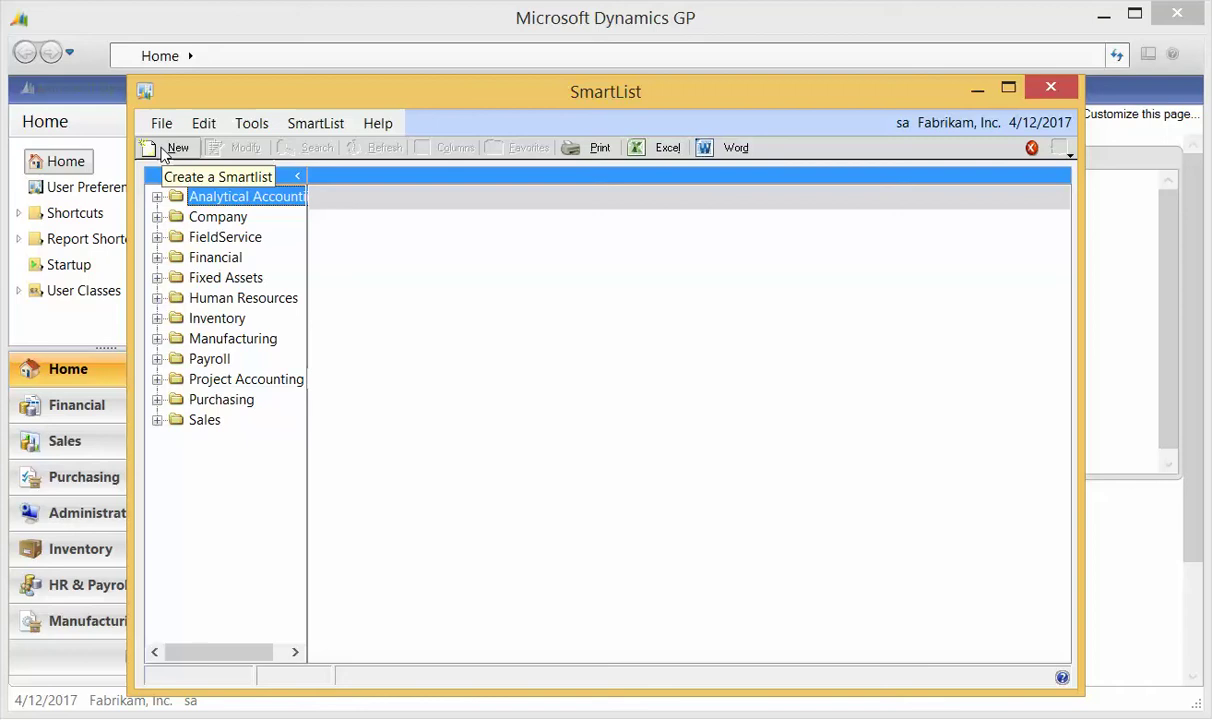
{"action": "left_click", "coordinate": [157, 400]}
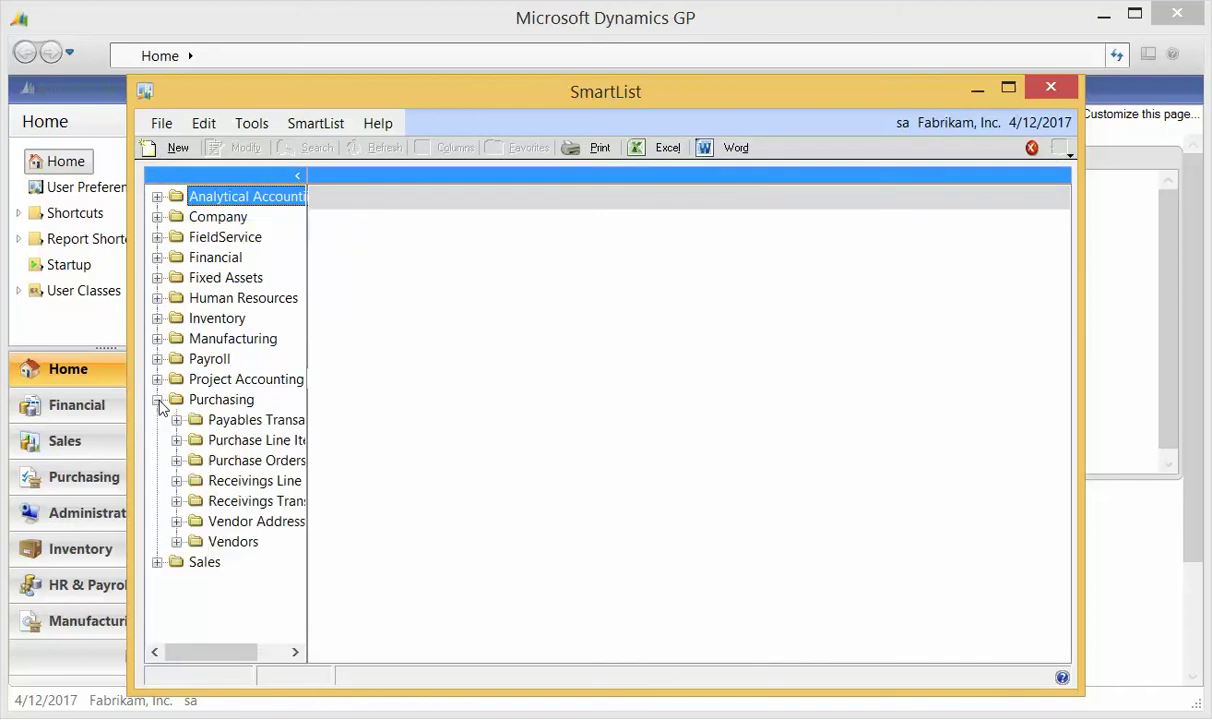
{"action": "left_click", "coordinate": [177, 543]}
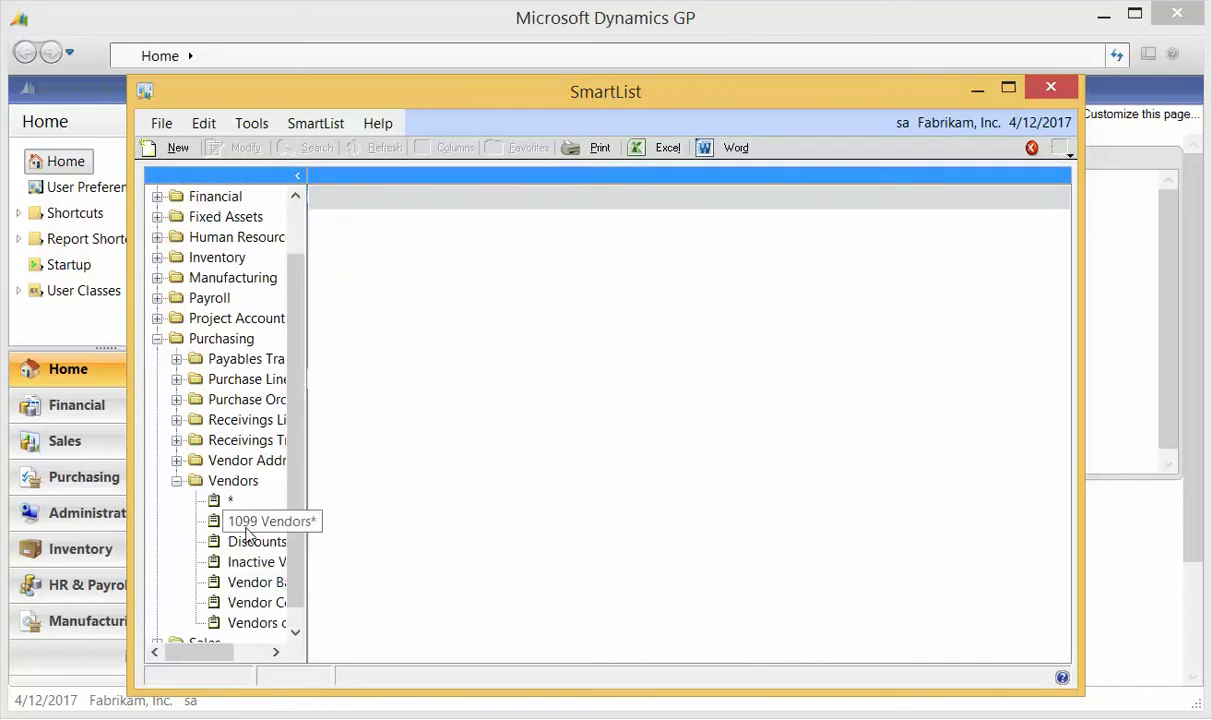
{"action": "left_click", "coordinate": [249, 525]}
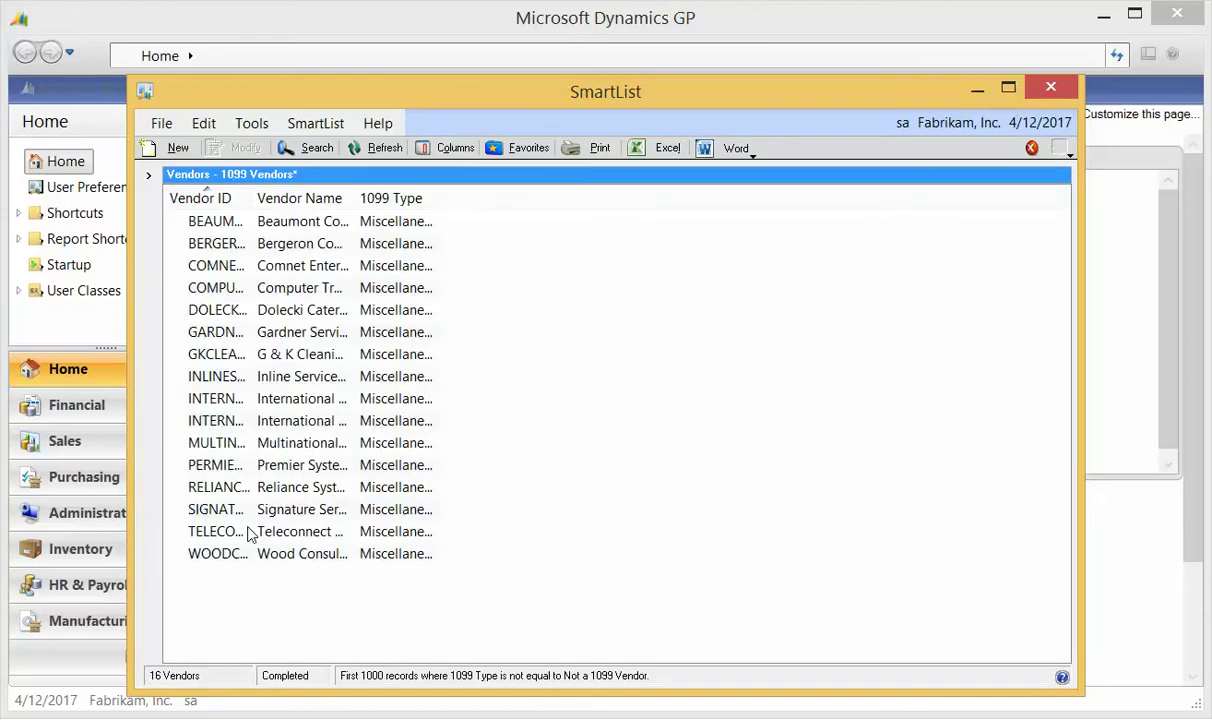
- Review the 1099 tax type and box settings in the International Telephone vendor's options, and return to the list
{"action": "double_click", "coordinate": [262, 418]}
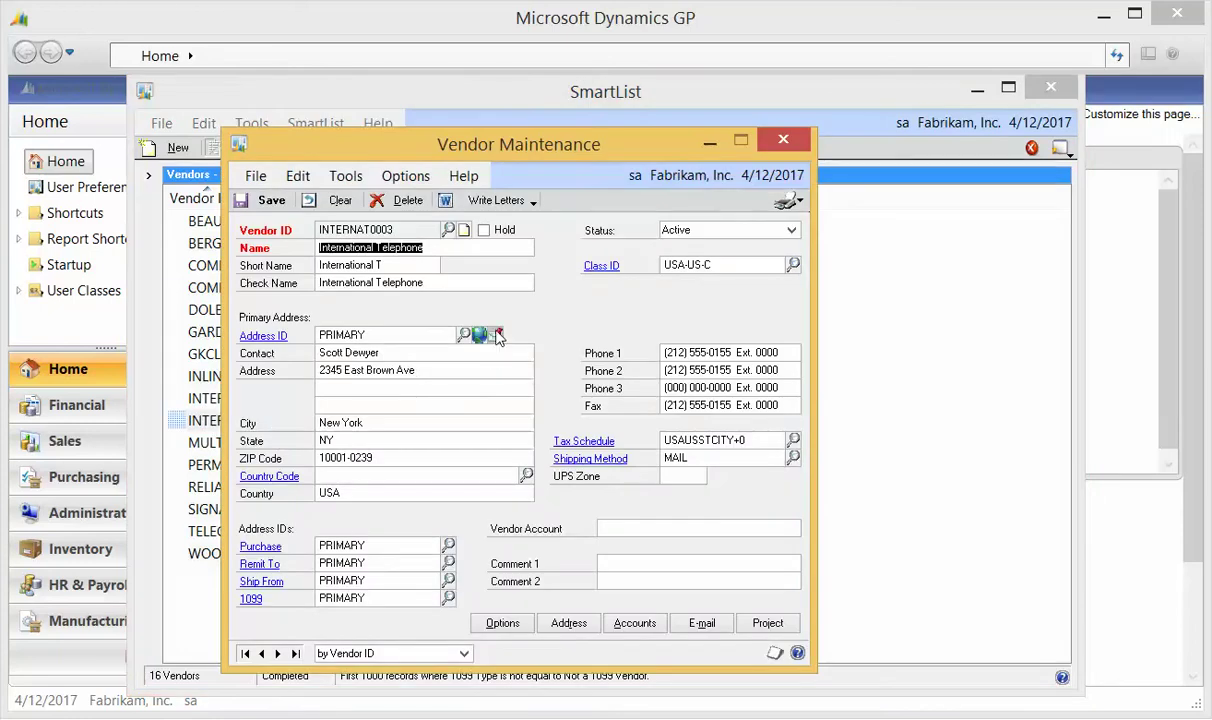
{"action": "left_click", "coordinate": [503, 623]}
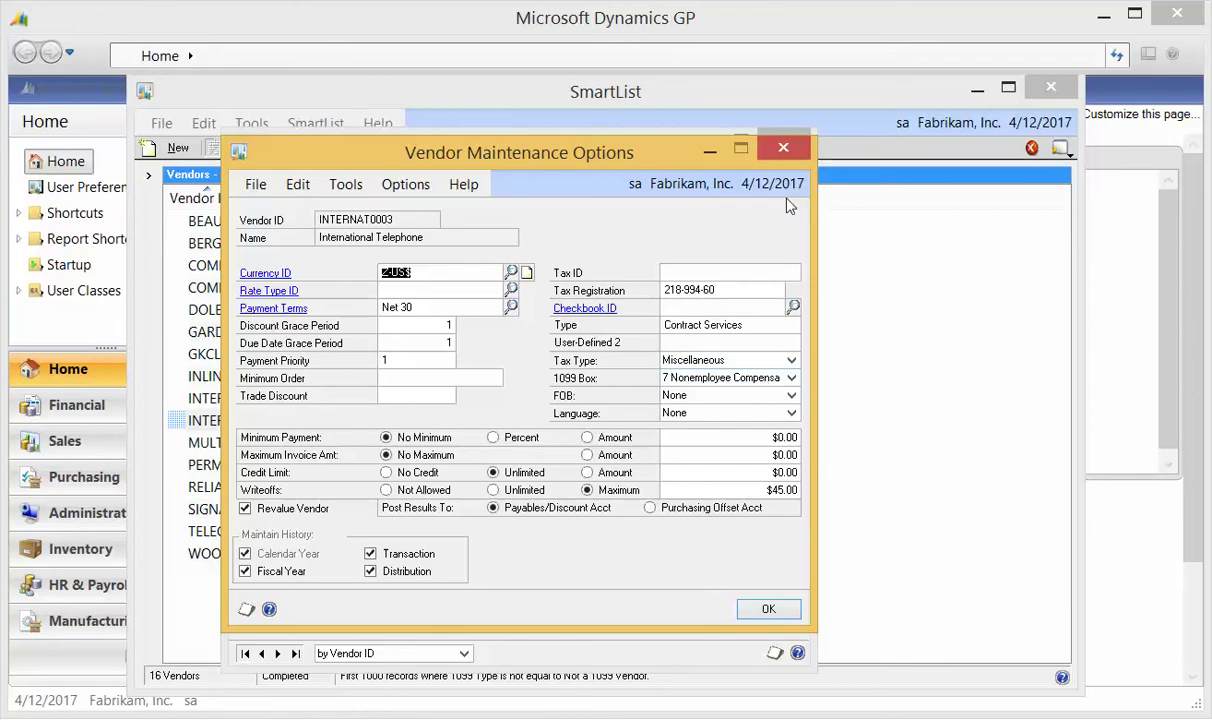
{"action": "left_click", "coordinate": [783, 147]}
{"action": "key", "text": "ctrl+F4"}
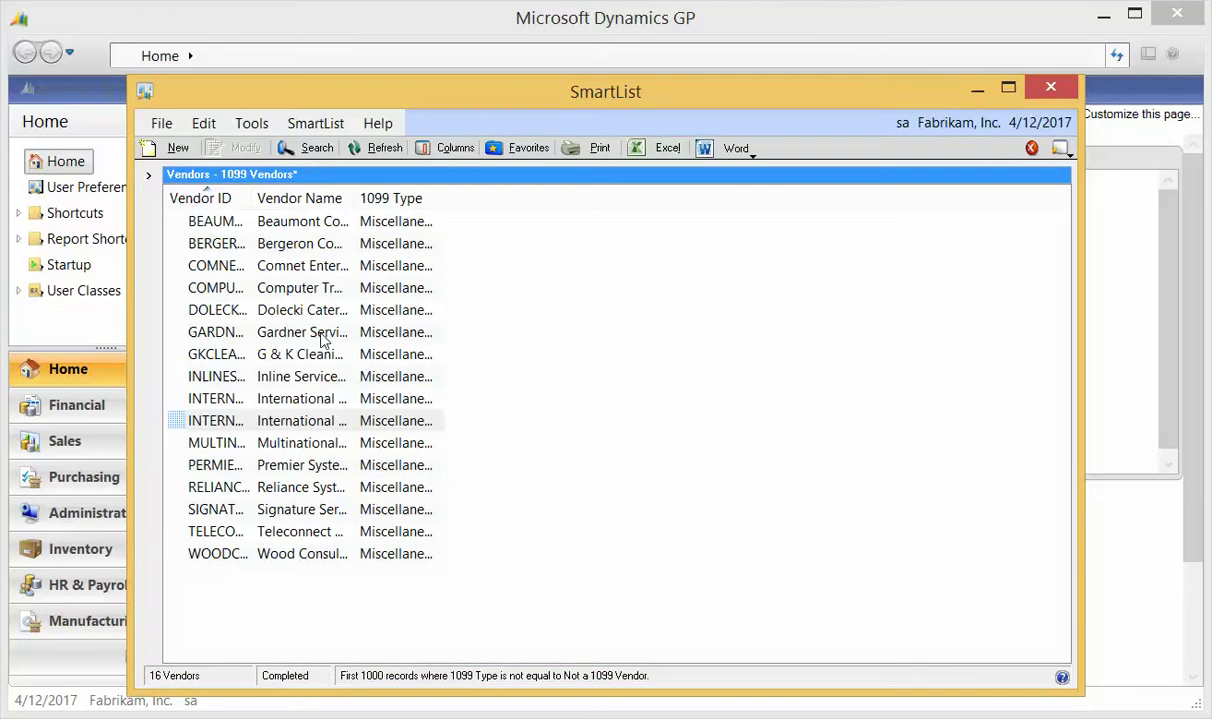
- Check which columns can be added to the 1099 Vendors list, leaving the column display unchanged
{"action": "left_click", "coordinate": [447, 148]}
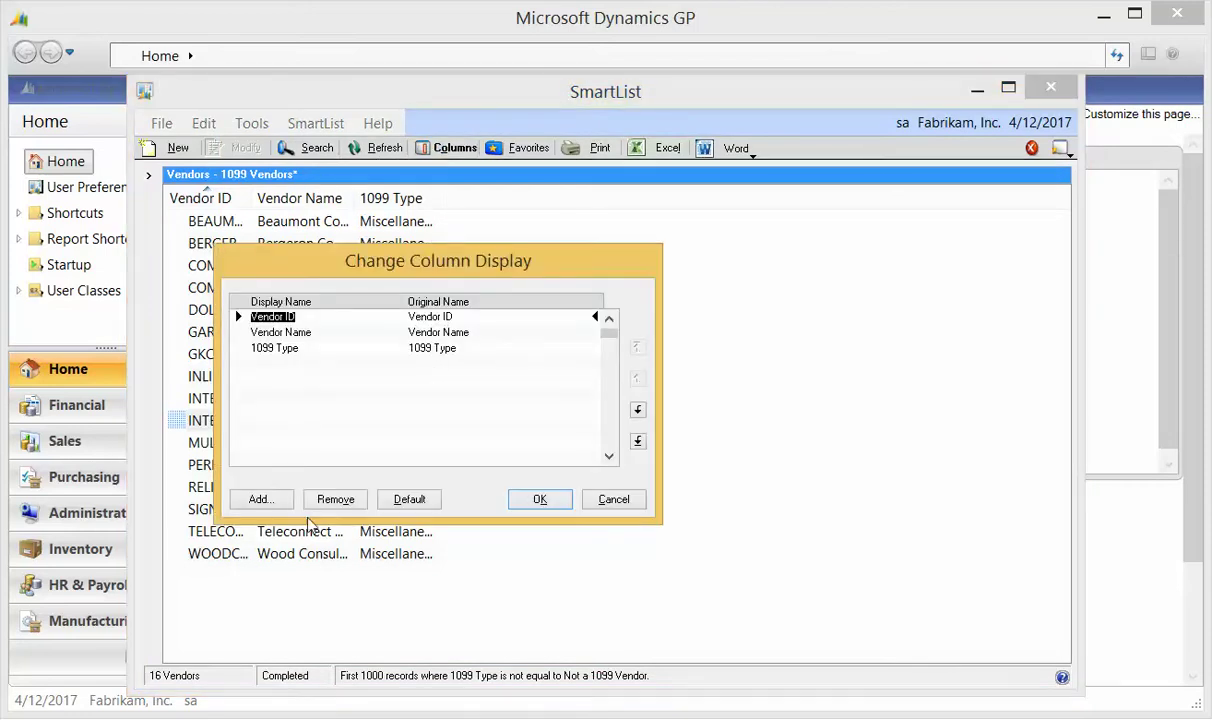
{"action": "left_click", "coordinate": [260, 499]}
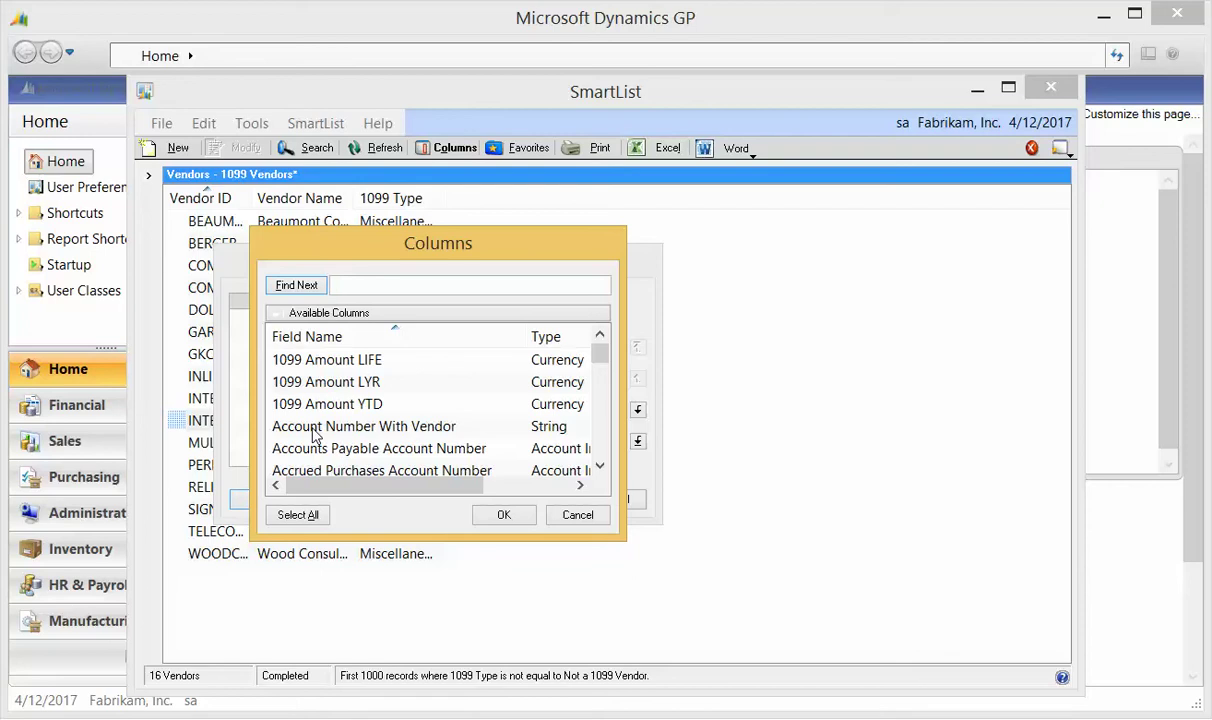
{"action": "left_click", "coordinate": [588, 517]}
{"action": "left_click", "coordinate": [614, 499]}
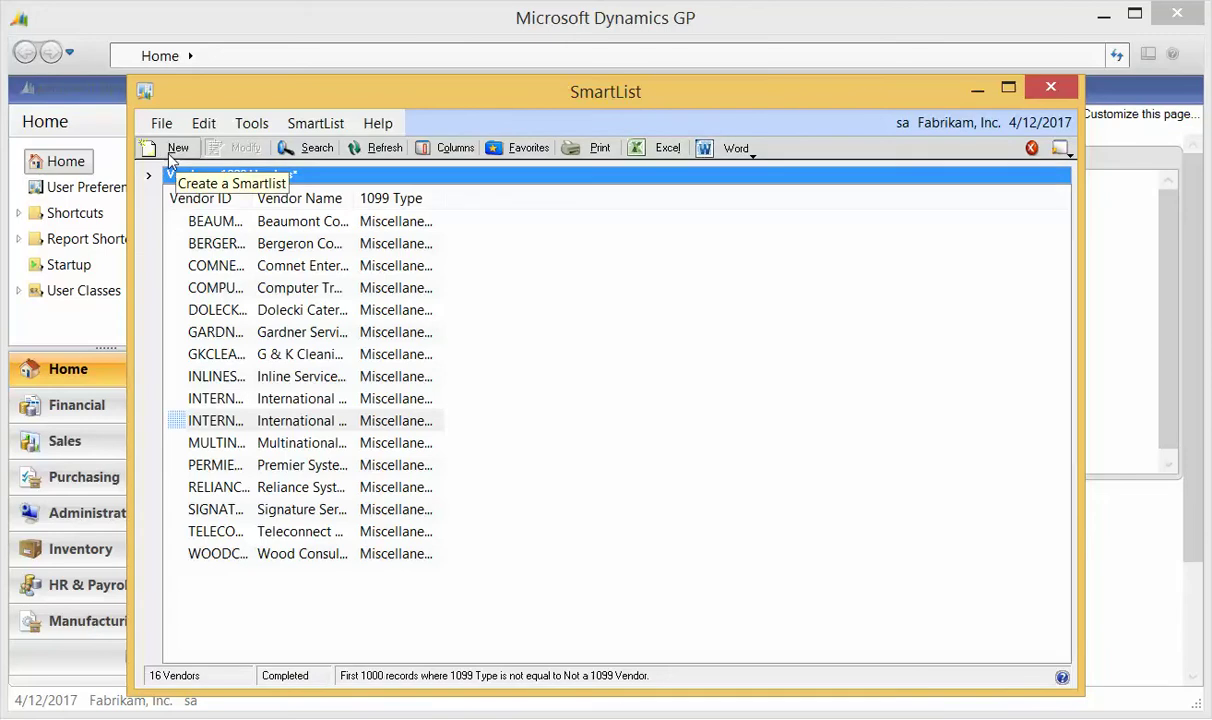
{"action": "left_click", "coordinate": [148, 178]}
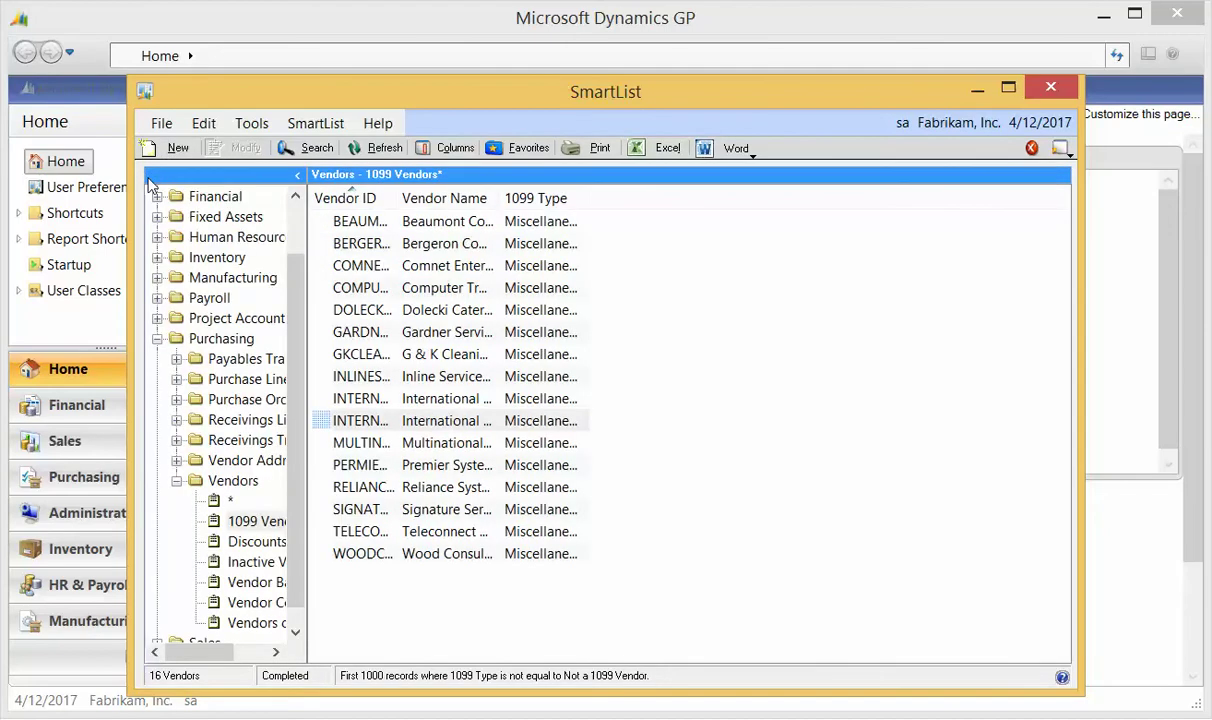
{"action": "left_click", "coordinate": [209, 299]}
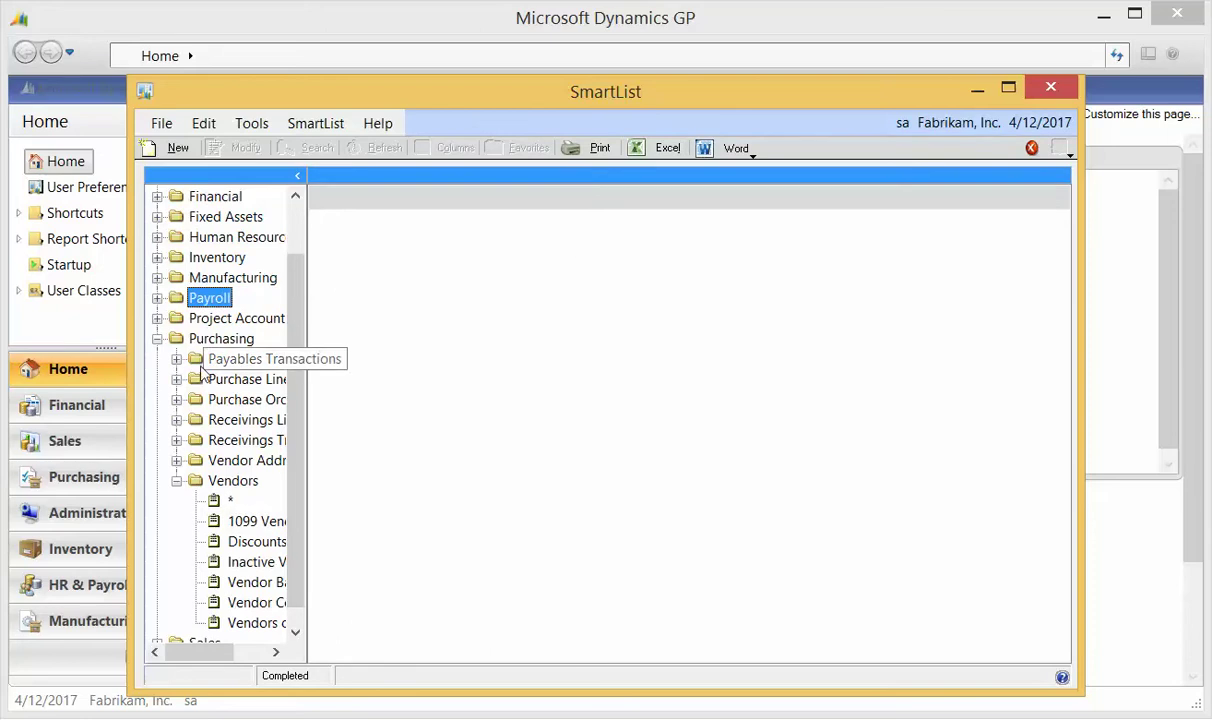
{"action": "left_click", "coordinate": [170, 147]}
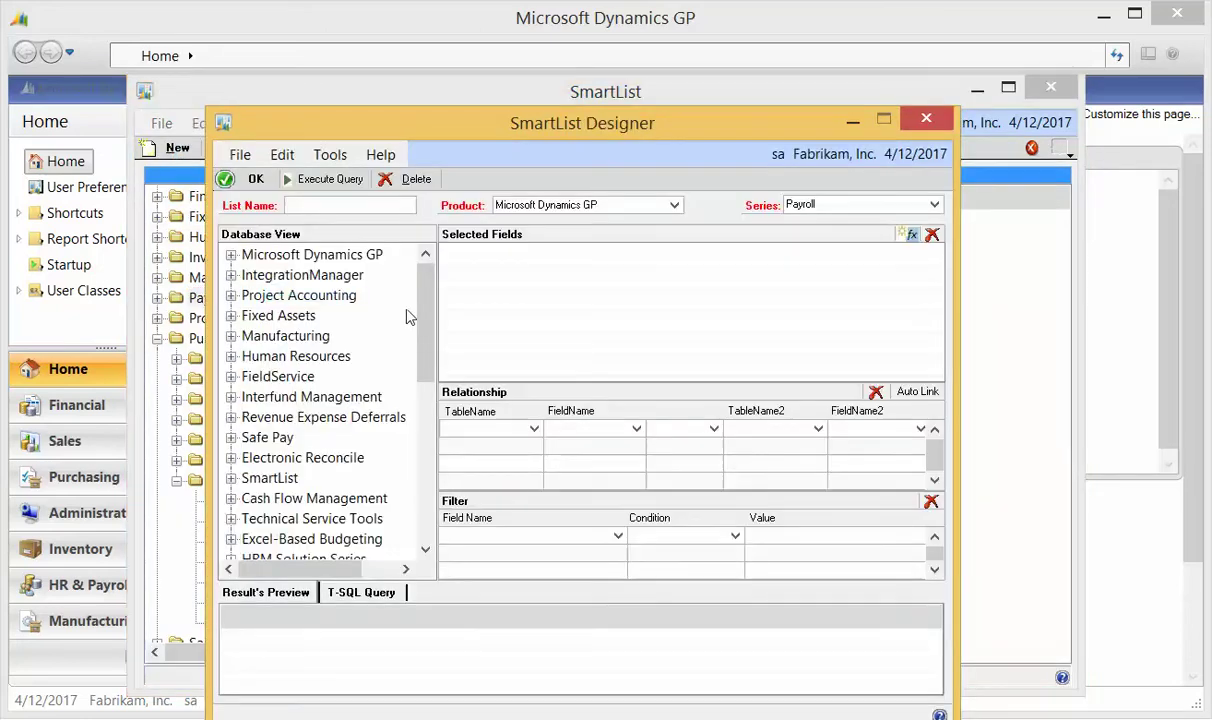
{"action": "left_click_drag", "start_coordinate": [542, 123], "coordinate": [555, 70]}
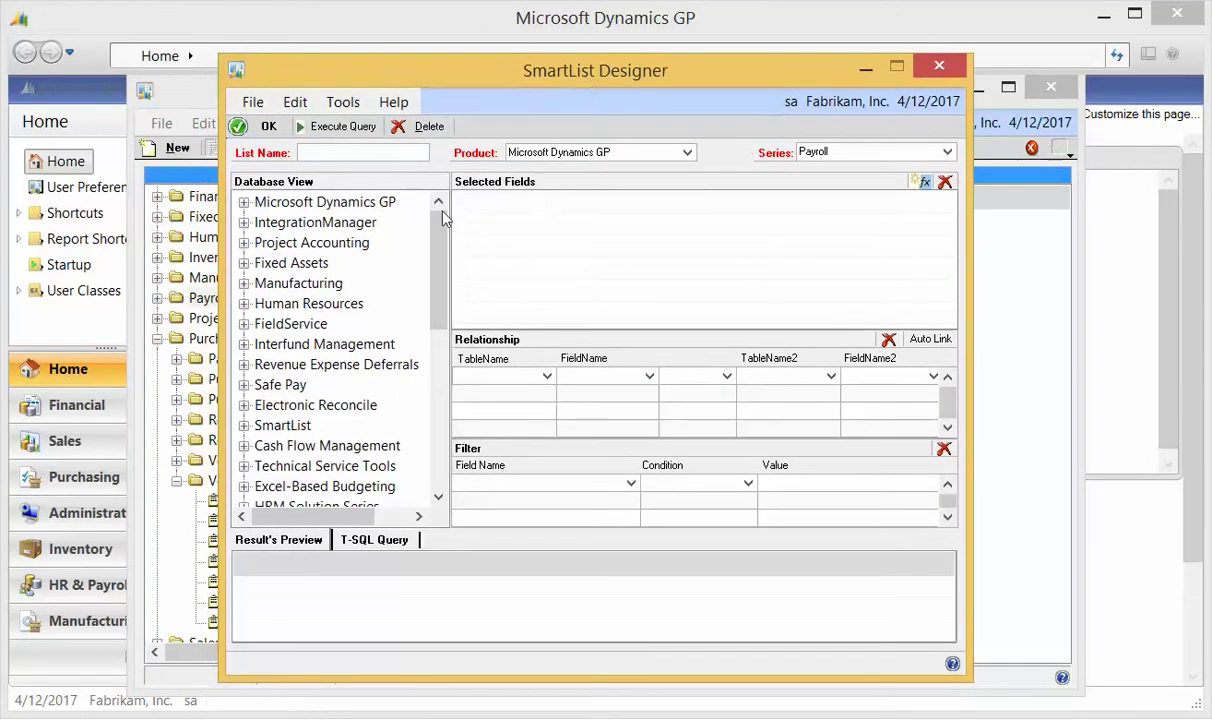
{"action": "left_click", "coordinate": [950, 65]}
- Start a new SmartList in SmartList Designer based on the default Vendors list (*) under Purchasing
{"action": "left_click", "coordinate": [215, 502]}
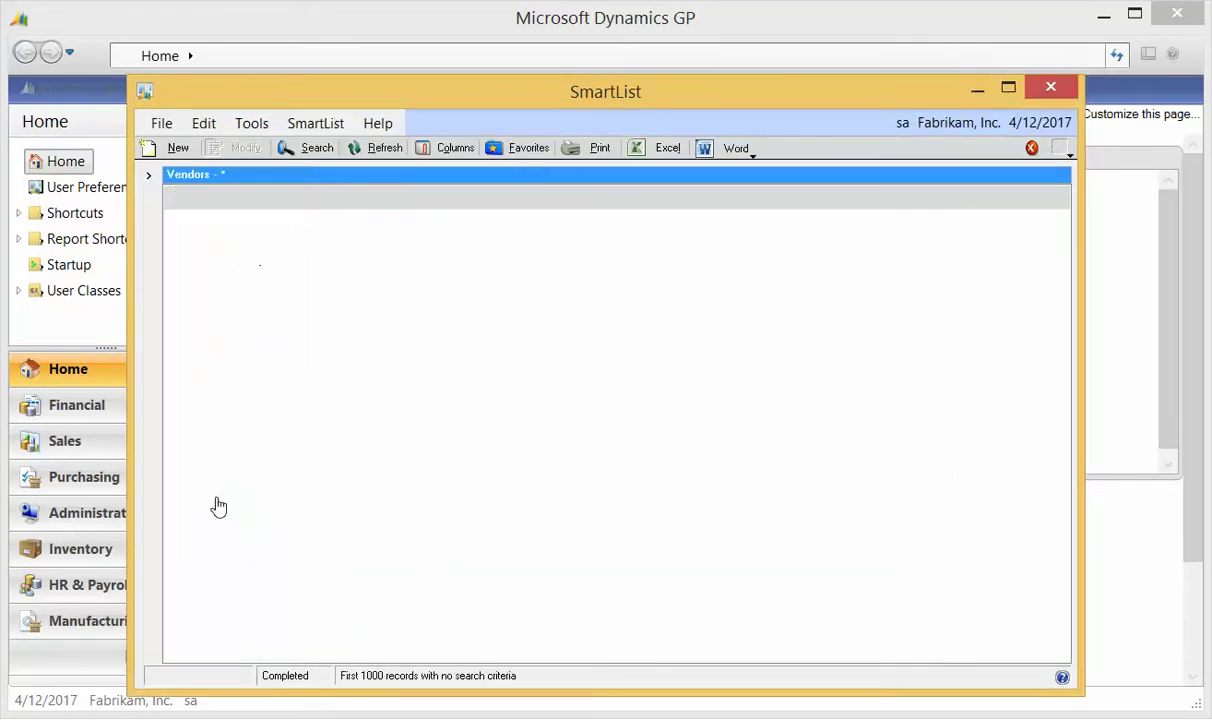
{"action": "left_click", "coordinate": [166, 148]}
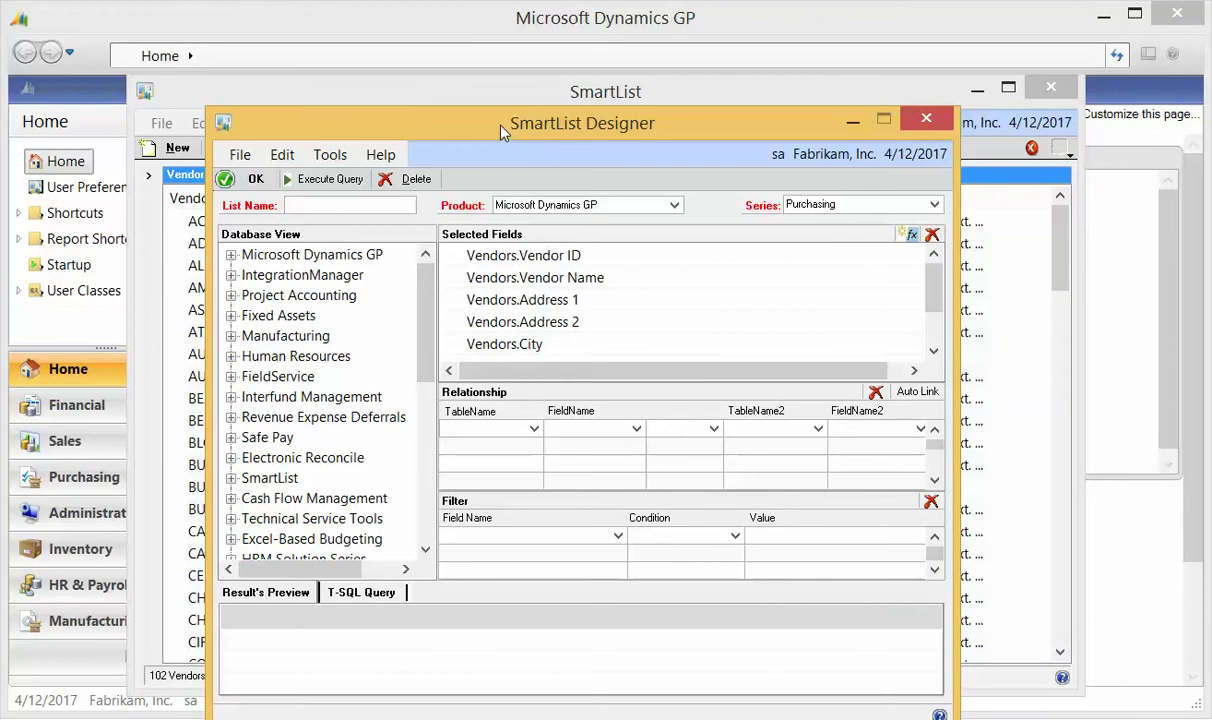
{"action": "left_click_drag", "start_coordinate": [503, 123], "coordinate": [594, 72]}
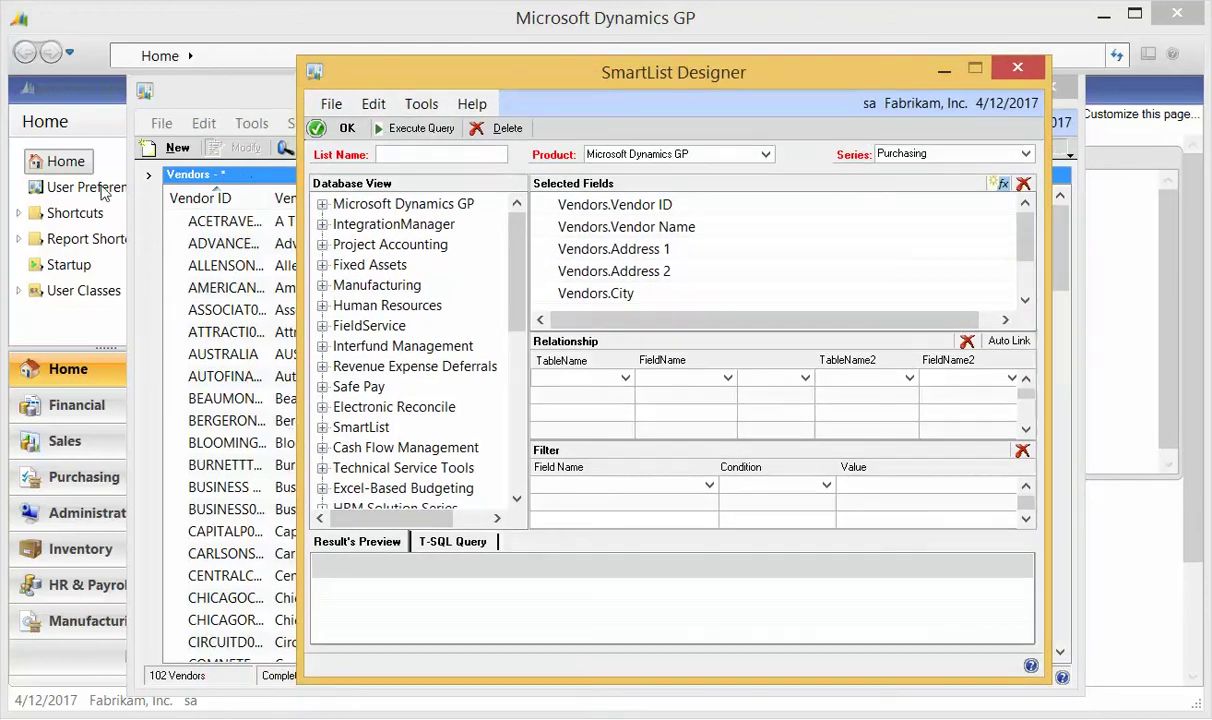
{"action": "left_click", "coordinate": [144, 180]}
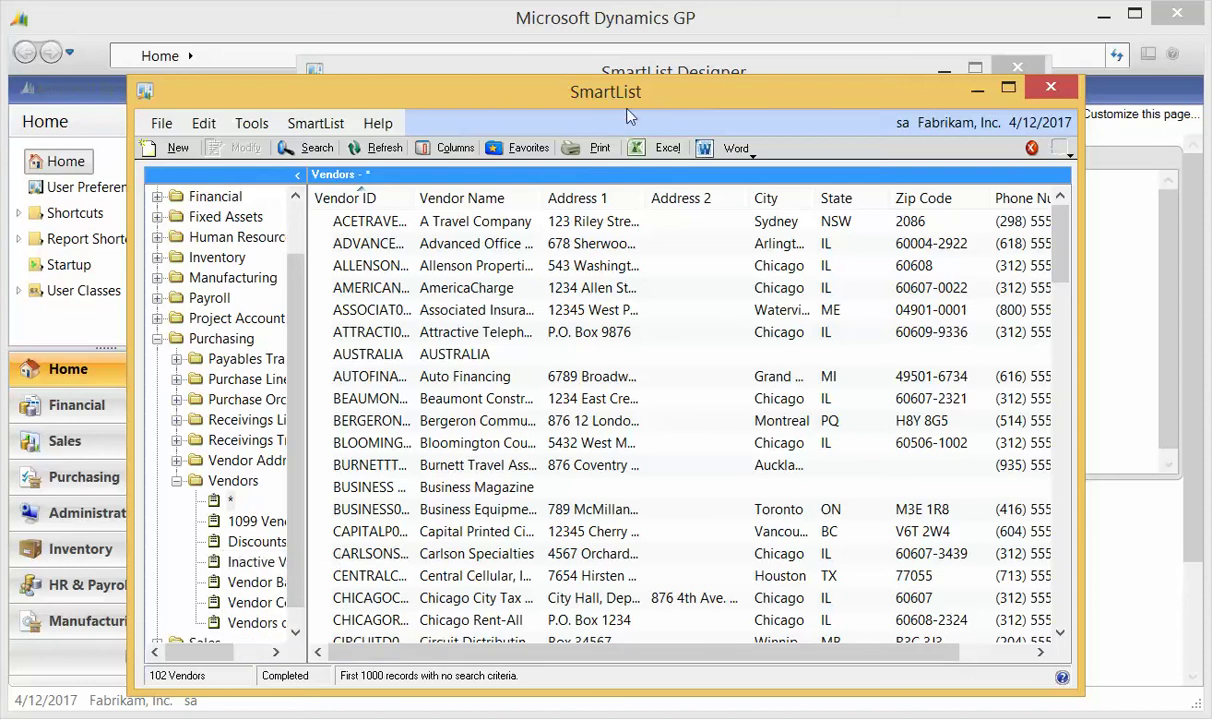
{"action": "left_click", "coordinate": [673, 61]}
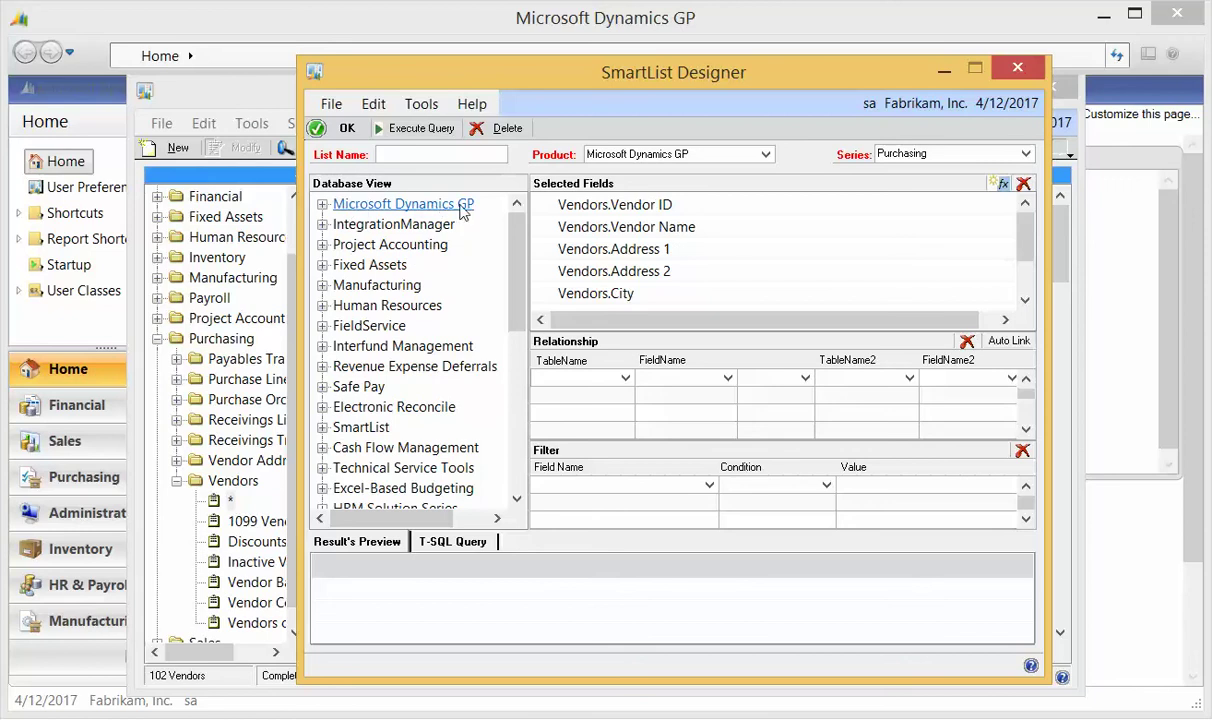
- Expand the PM Vendor Master File among the Microsoft Dynamics GP purchasing tables in the database view
{"action": "left_click", "coordinate": [322, 205]}
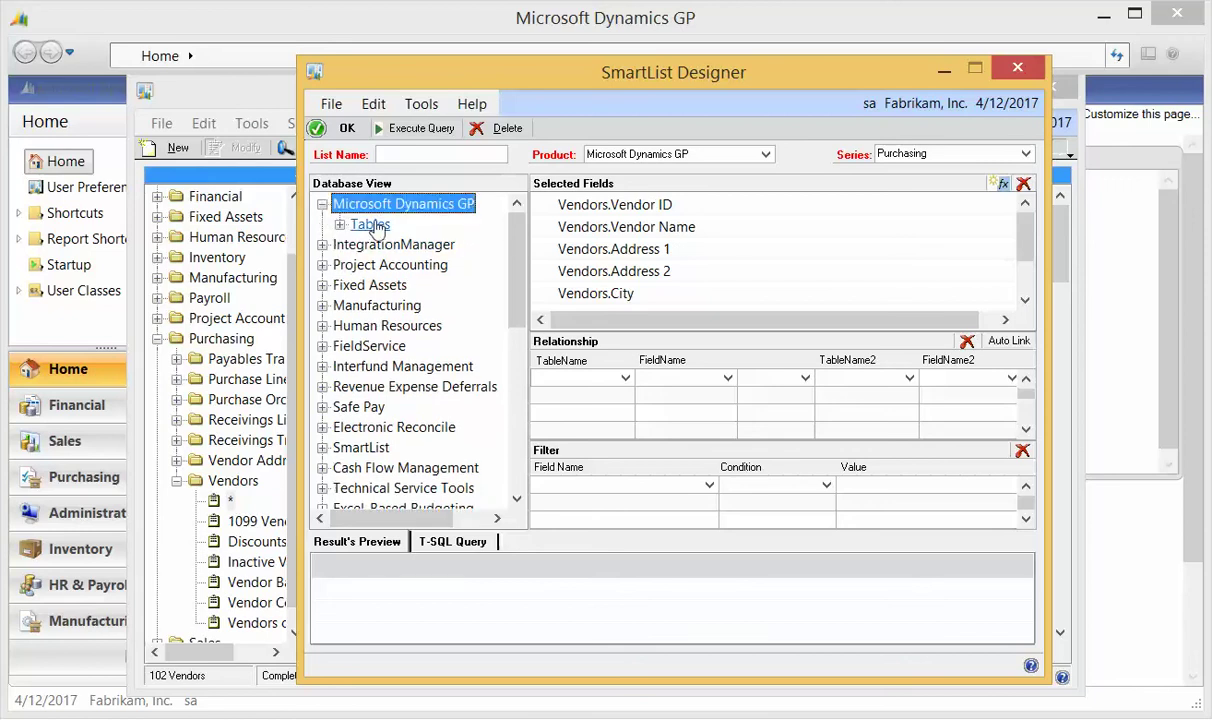
{"action": "left_click", "coordinate": [340, 224]}
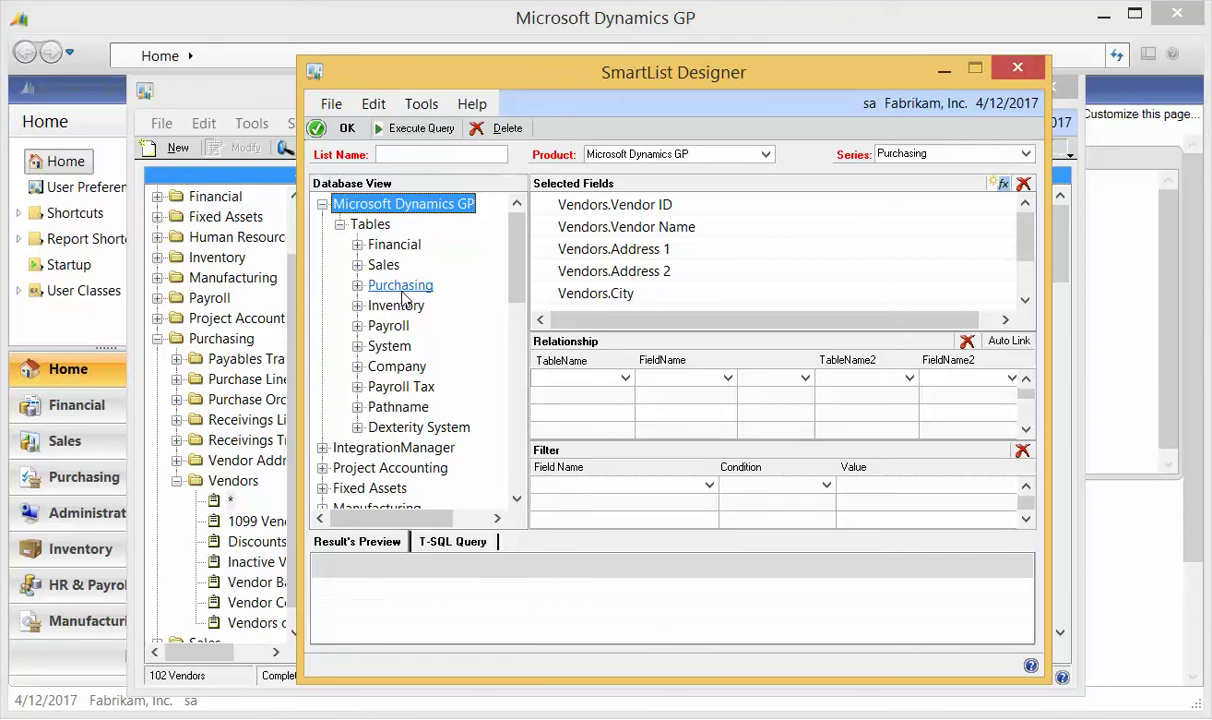
{"action": "left_click", "coordinate": [339, 266]}
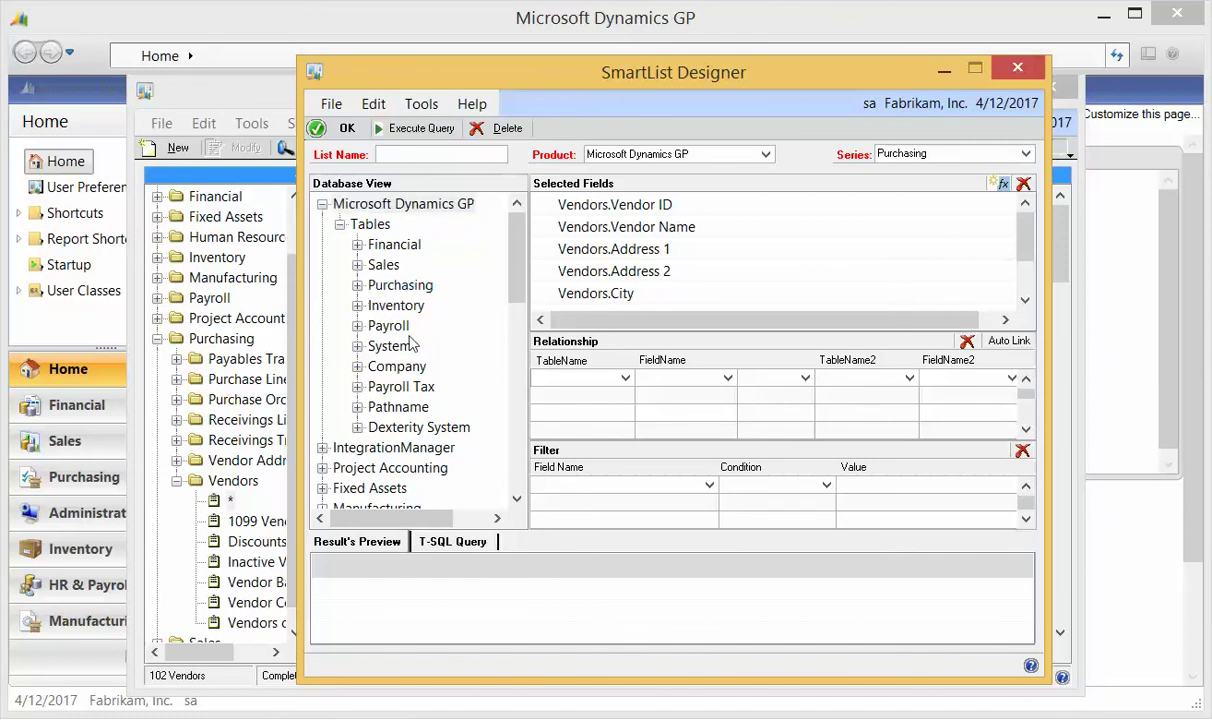
{"action": "double_click", "coordinate": [395, 285]}
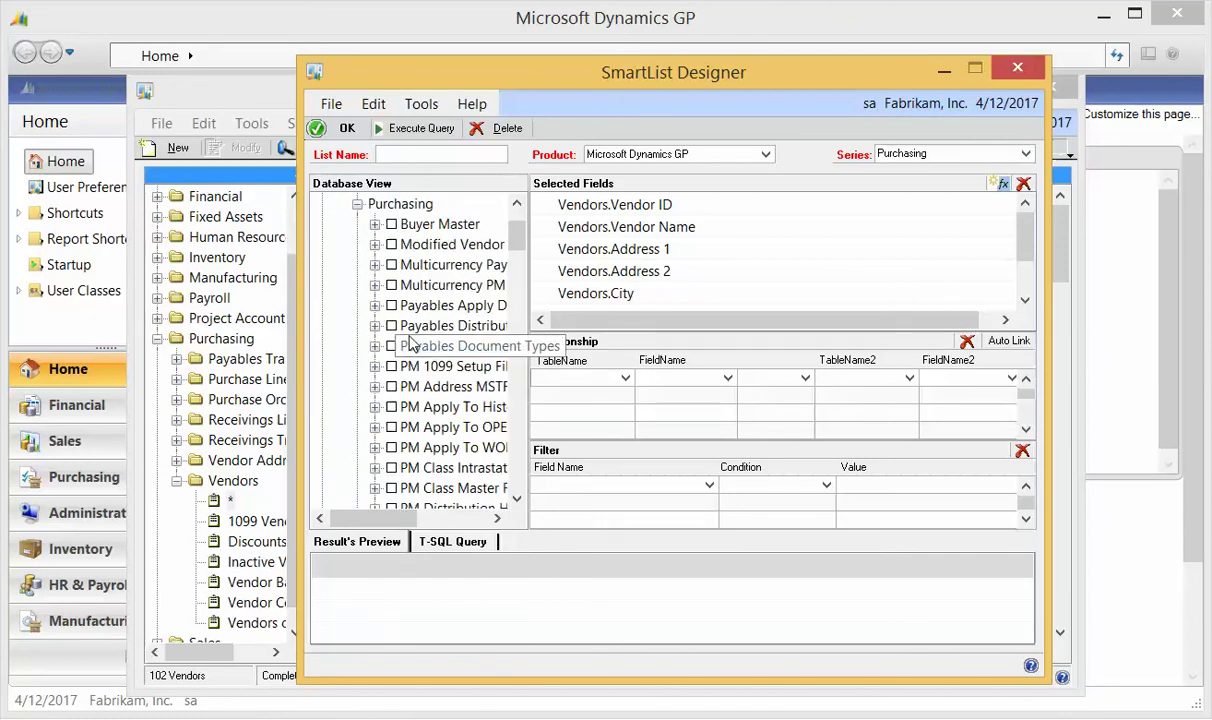
{"action": "left_click", "coordinate": [497, 519]}
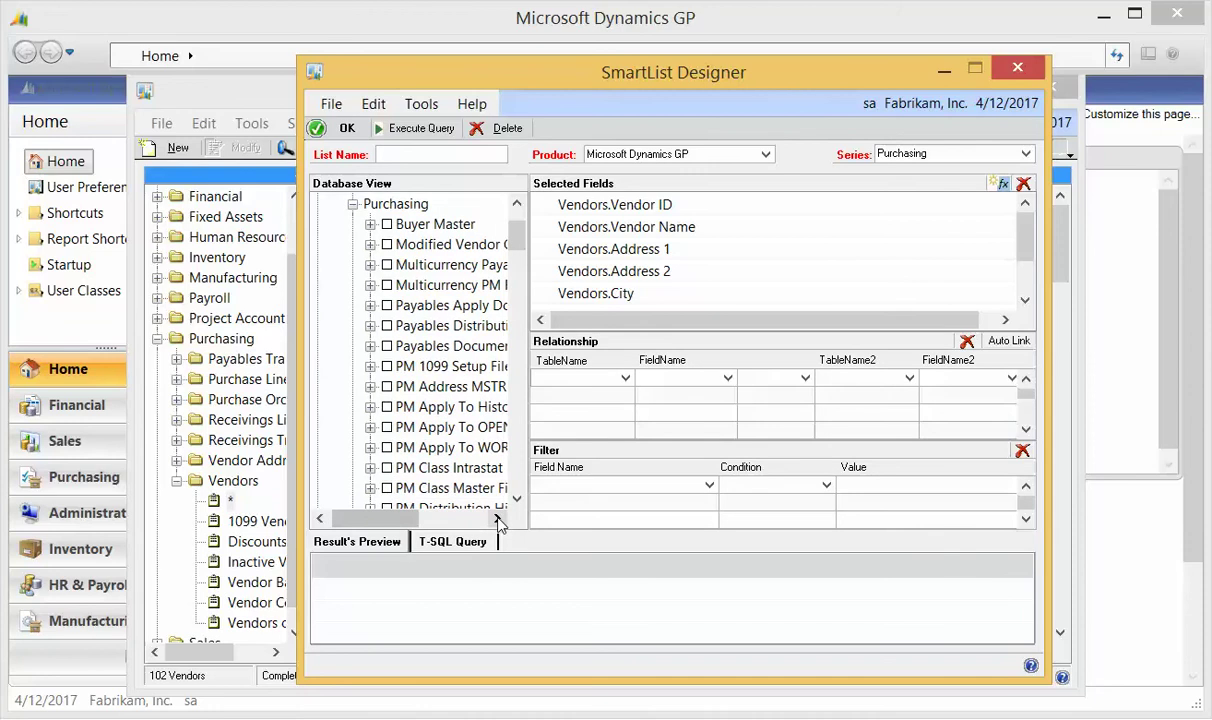
{"action": "left_click", "coordinate": [519, 443]}
{"action": "left_click", "coordinate": [519, 443]}
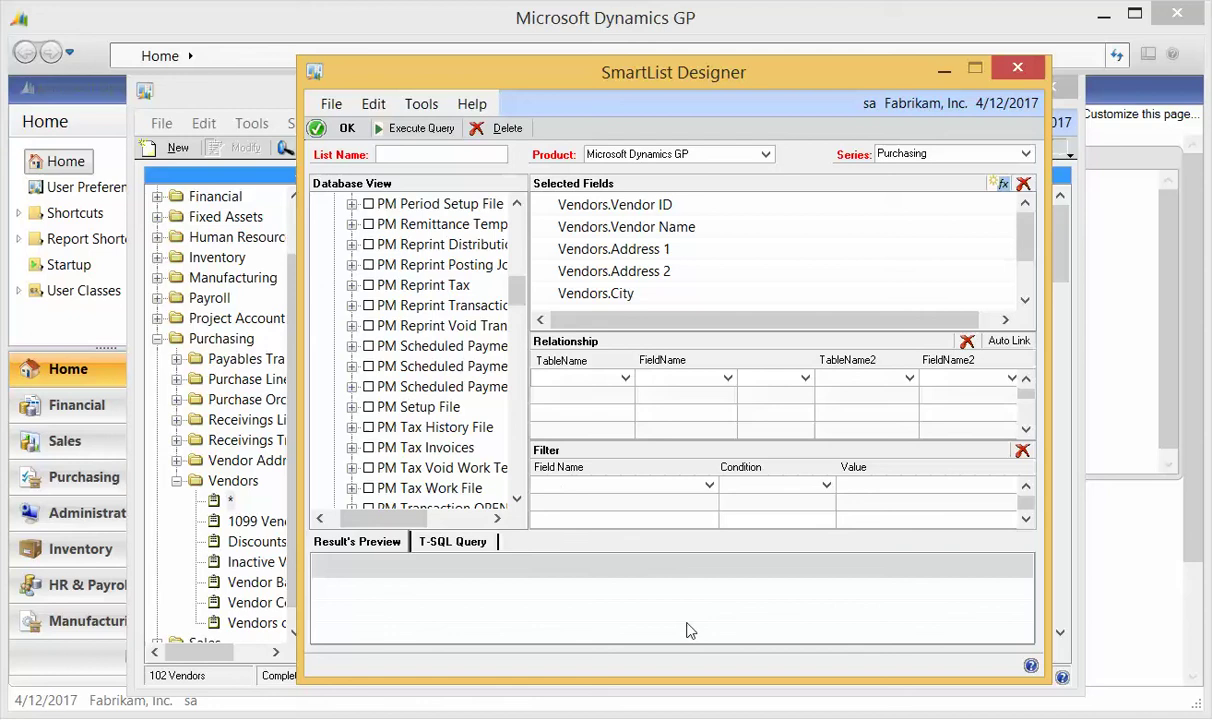
{"action": "left_click", "coordinate": [519, 443]}
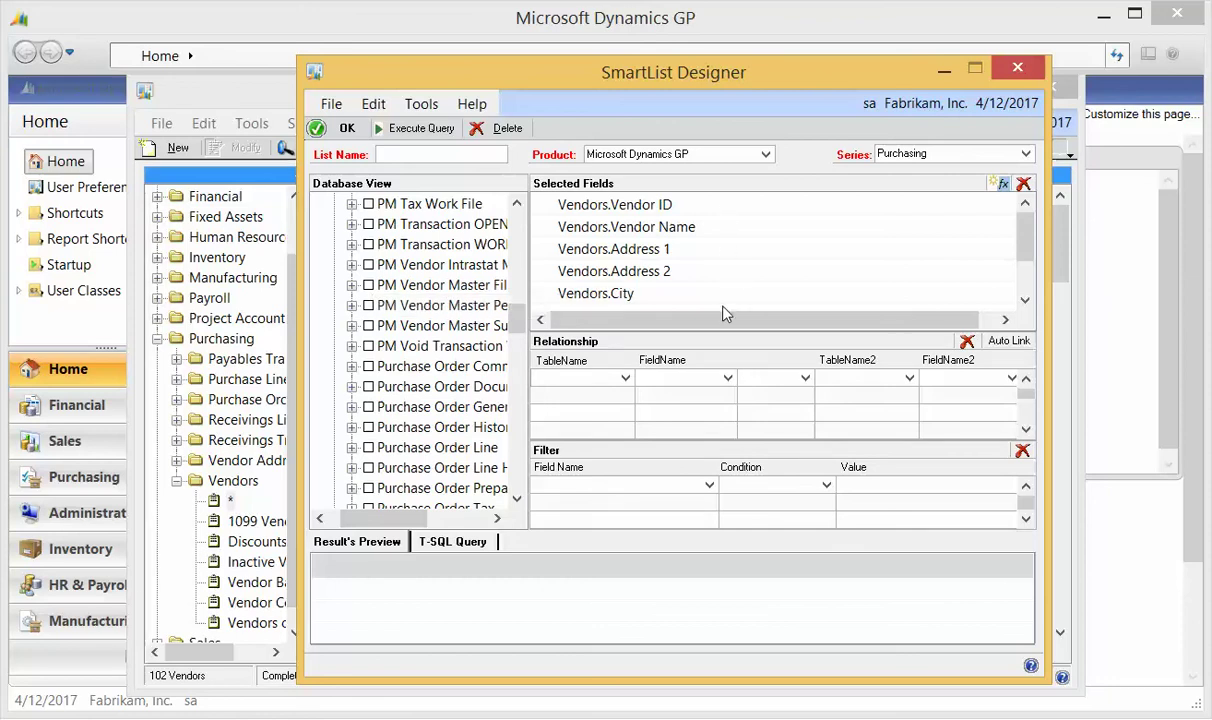
{"action": "left_click", "coordinate": [351, 286]}
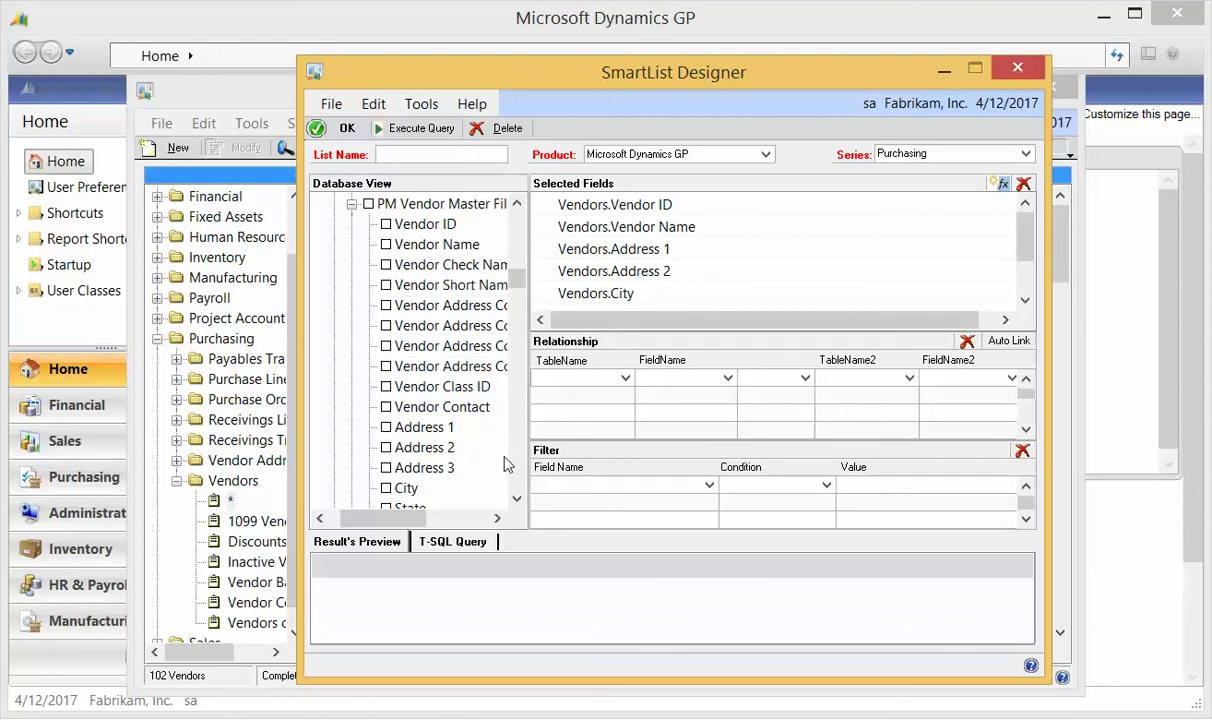
- Add the 1099 Type and 1099 Box Number fields from the PM Vendor Master File to the selected fields
{"action": "scroll", "coordinate": [512, 464], "scroll_direction": "down", "scroll_amount": 5}
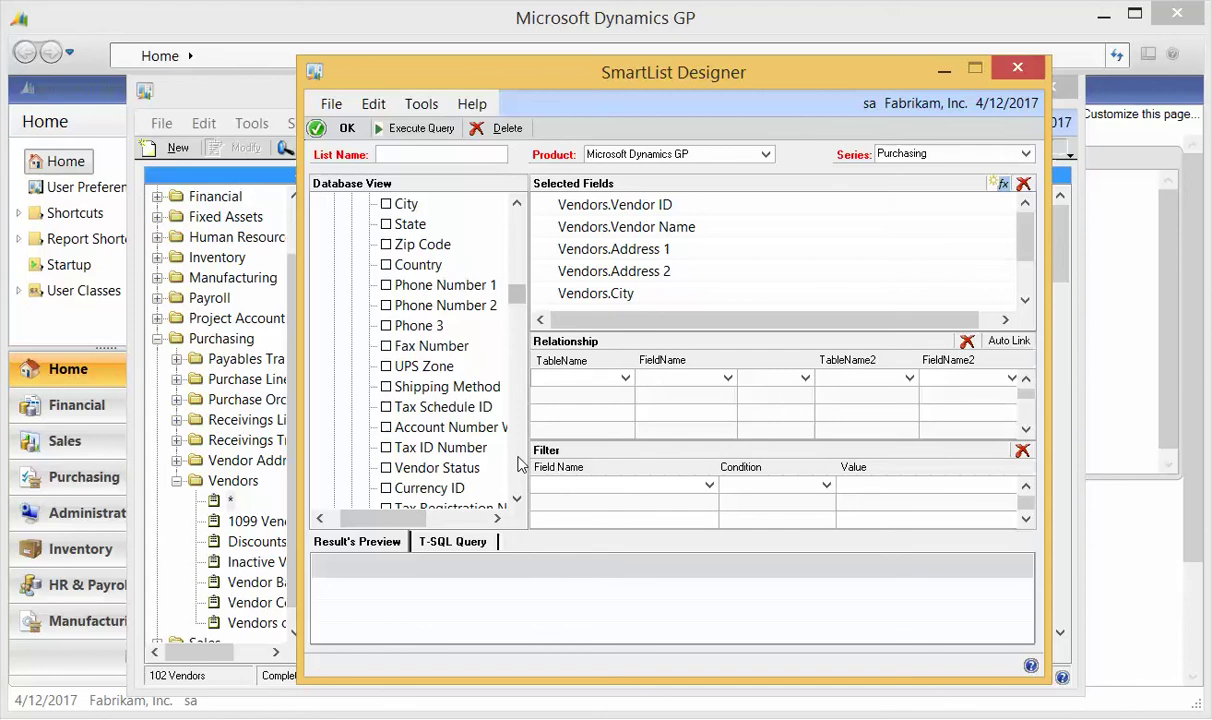
{"action": "scroll", "coordinate": [518, 464], "scroll_direction": "down", "scroll_amount": 5}
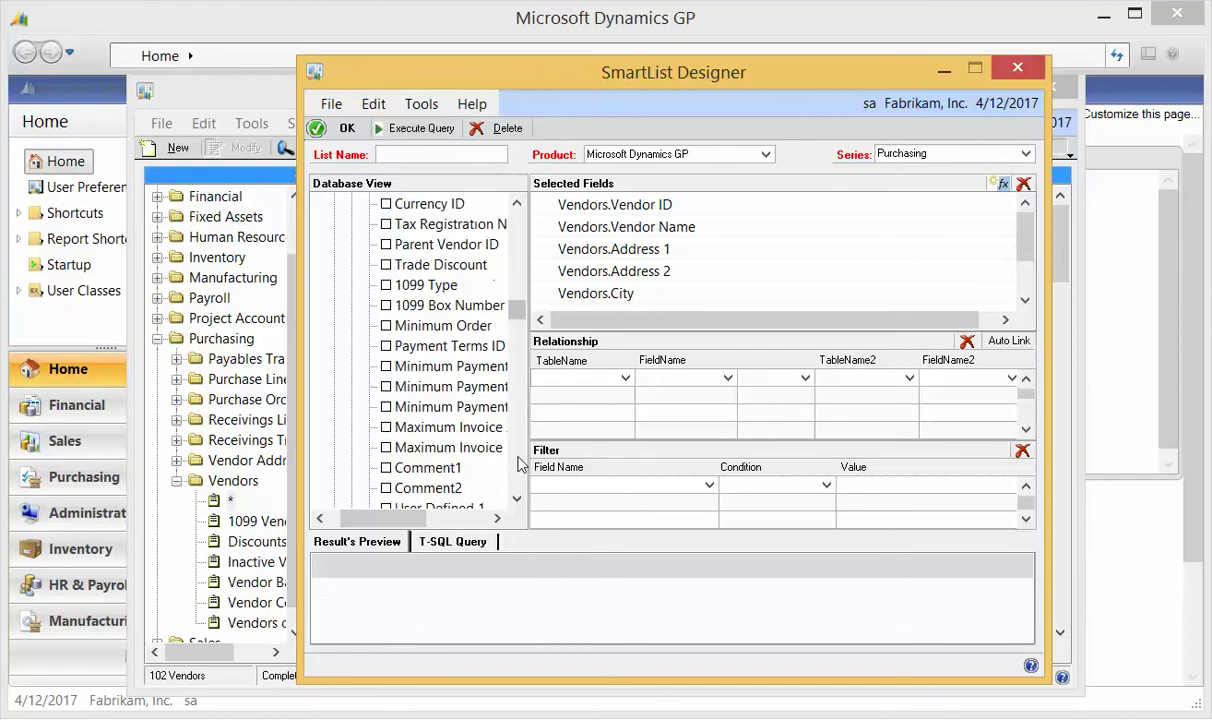
{"action": "left_click", "coordinate": [386, 286]}
{"action": "left_click", "coordinate": [386, 306]}
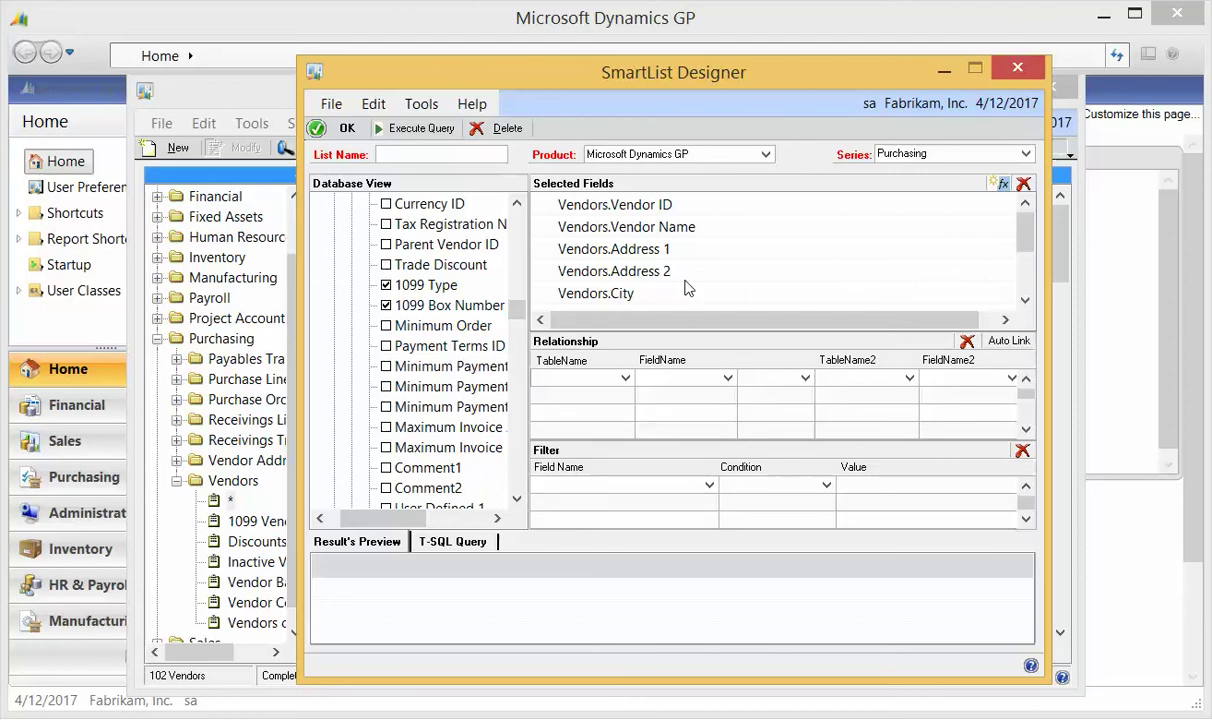
{"action": "scroll", "coordinate": [1030, 290], "scroll_direction": "down", "scroll_amount": 2}
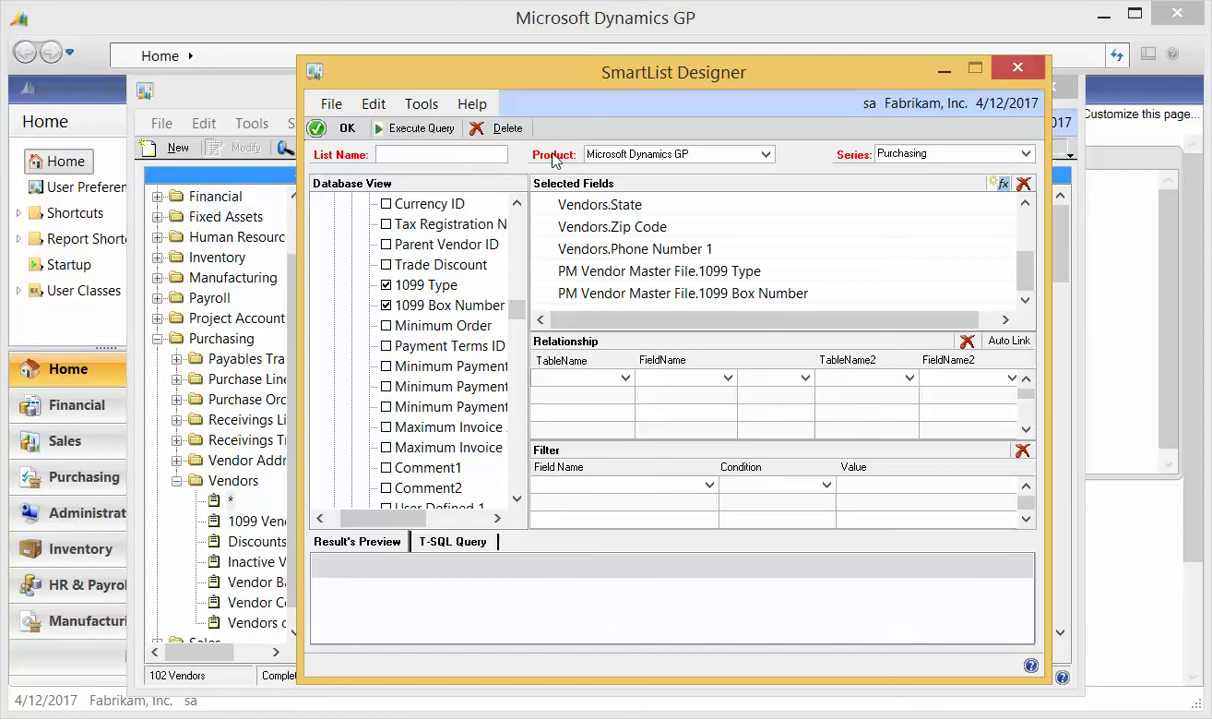
- Try to execute the query and automatically link the Vendors list with the PM Vendor Master File
{"action": "left_click", "coordinate": [416, 131]}
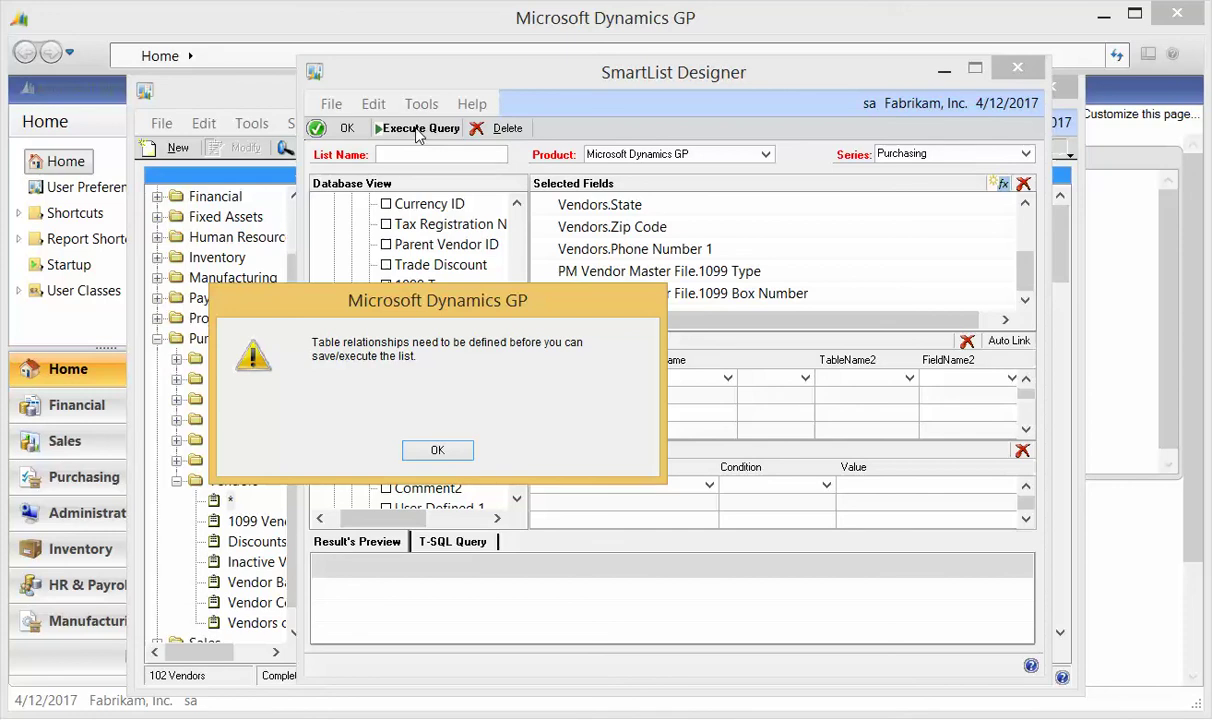
{"action": "left_click", "coordinate": [476, 453]}
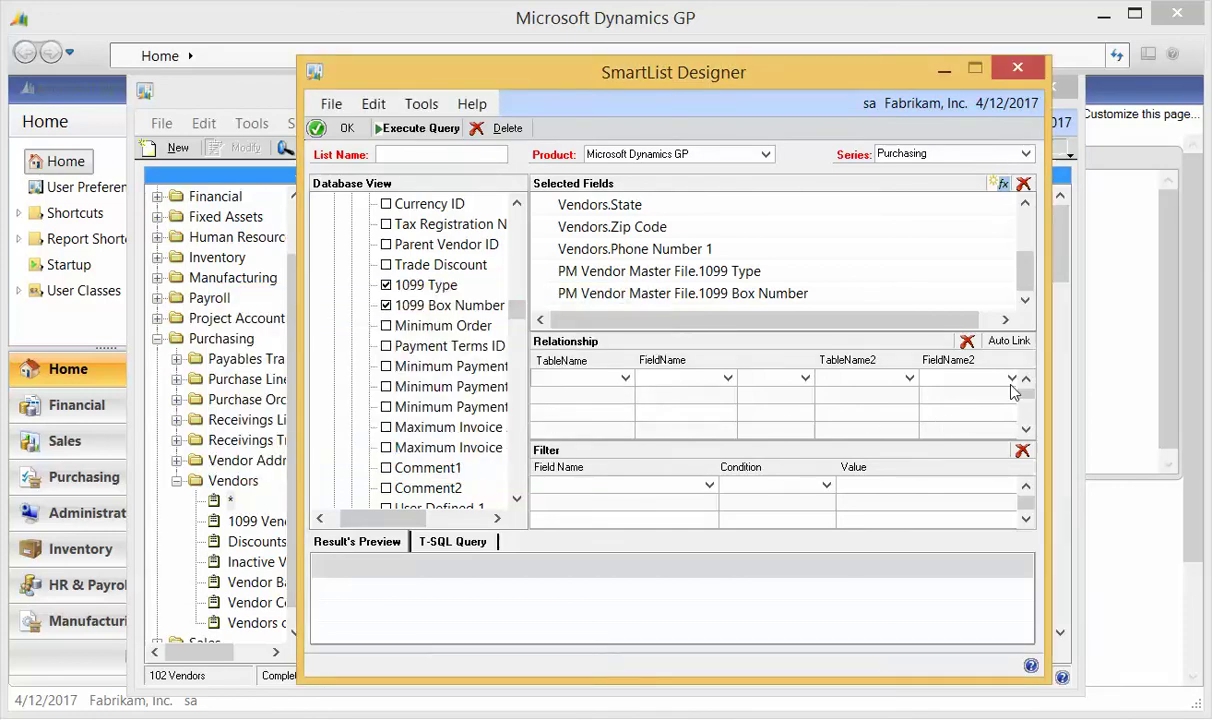
{"action": "left_click", "coordinate": [1010, 343]}
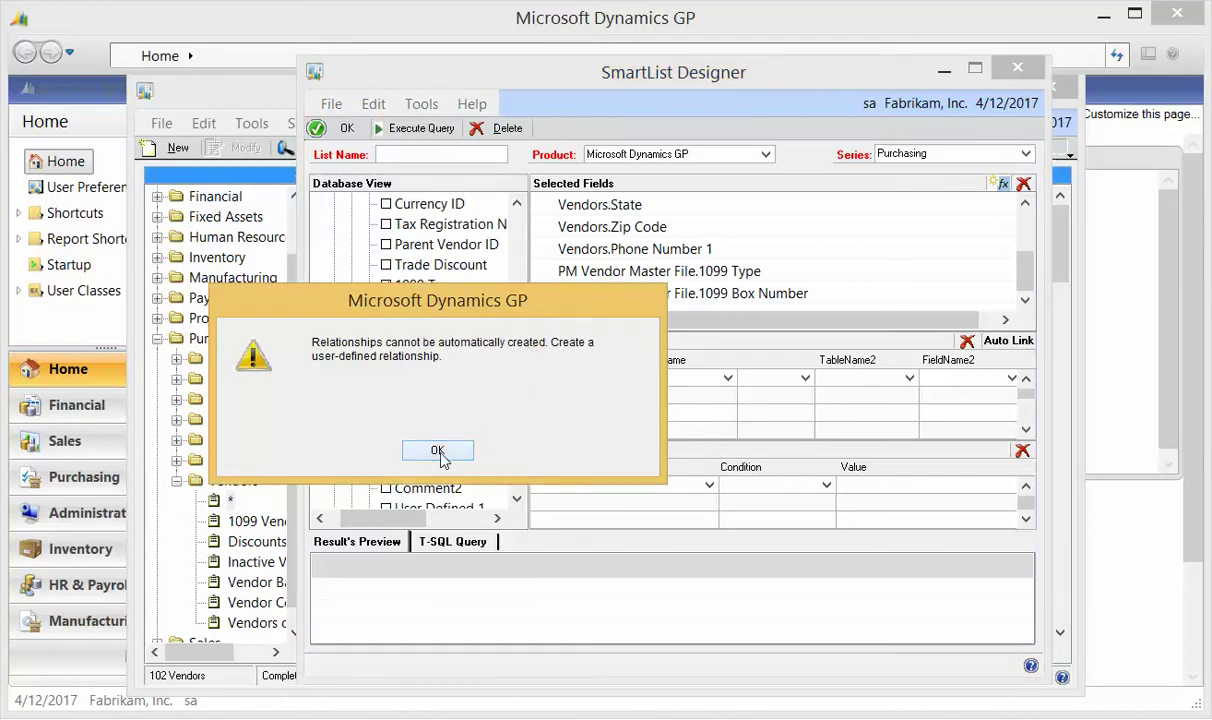
{"action": "left_click", "coordinate": [428, 447]}
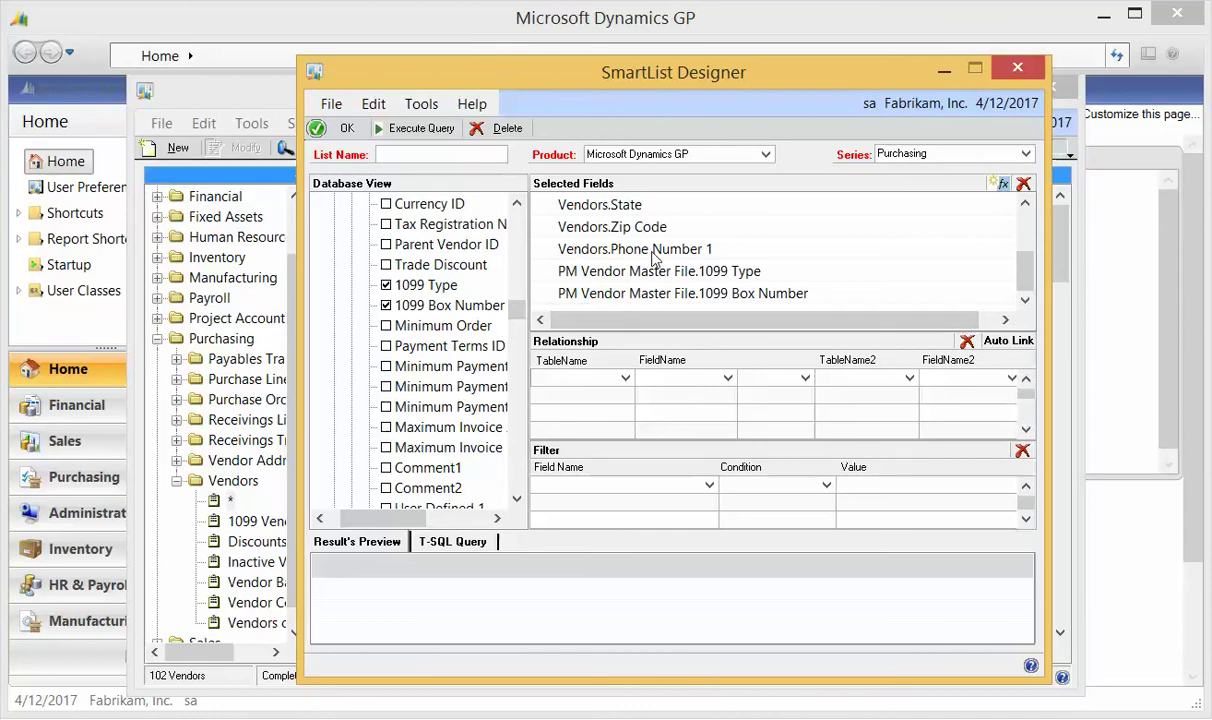
- Left join Vendors to the PM Vendor Master File on Vendor ID in both tables, and preview the query's 1099 columns
{"action": "left_click", "coordinate": [625, 378]}
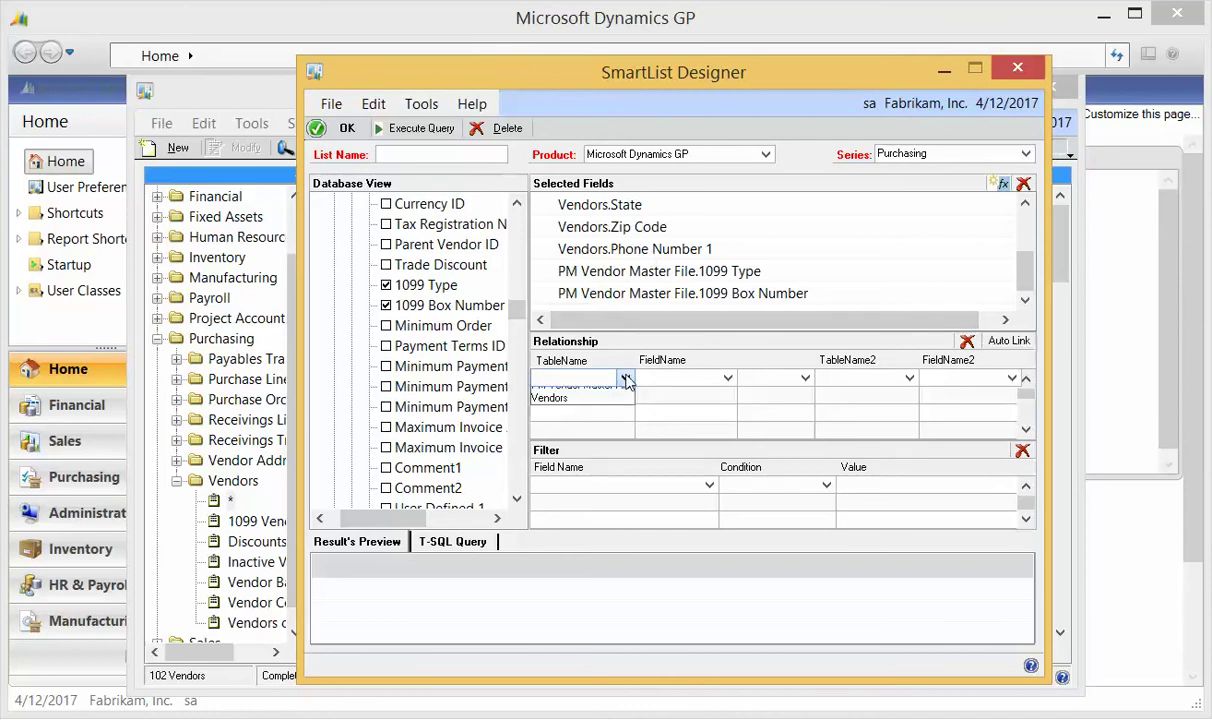
{"action": "left_click", "coordinate": [570, 407]}
{"action": "left_click", "coordinate": [684, 379]}
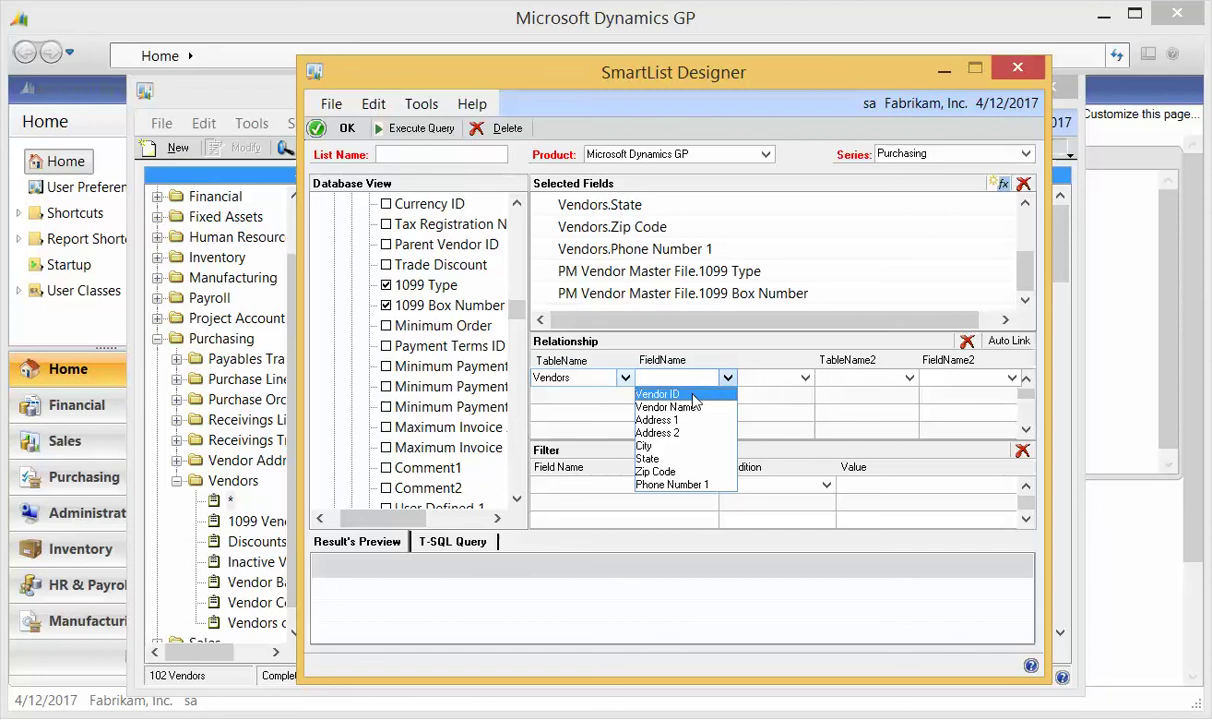
{"action": "left_click", "coordinate": [688, 395]}
{"action": "left_click", "coordinate": [805, 379]}
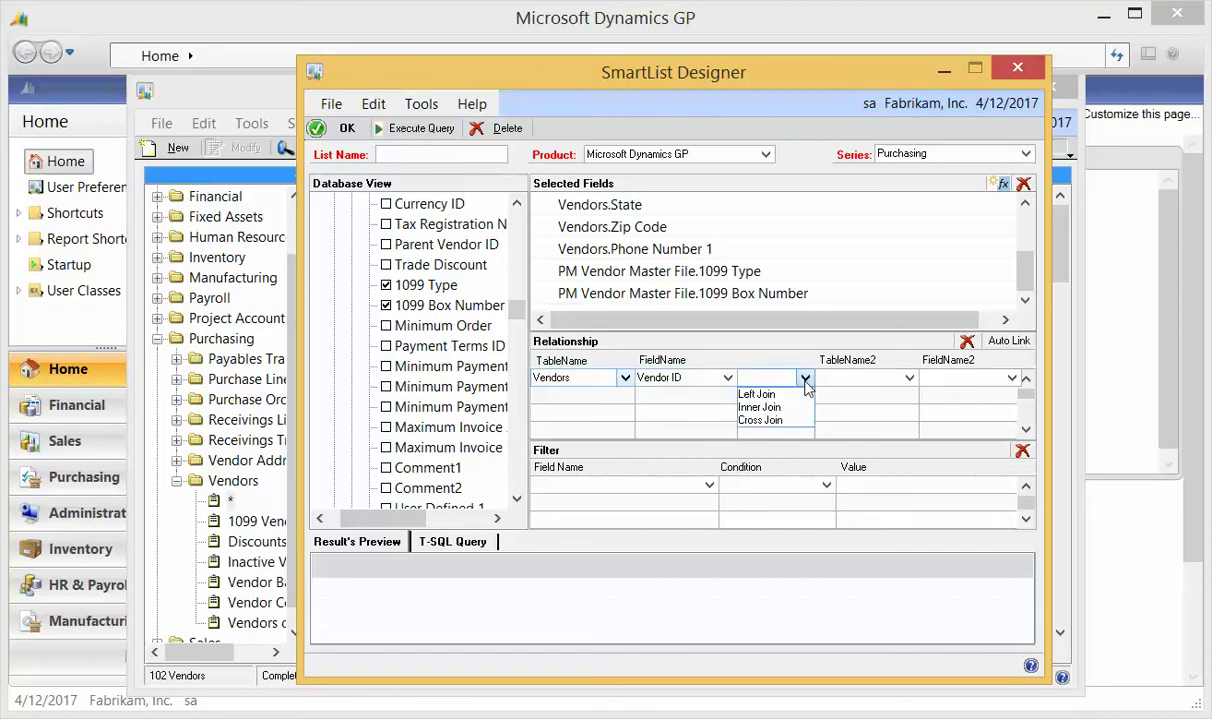
{"action": "left_click", "coordinate": [758, 394]}
{"action": "left_click", "coordinate": [909, 378]}
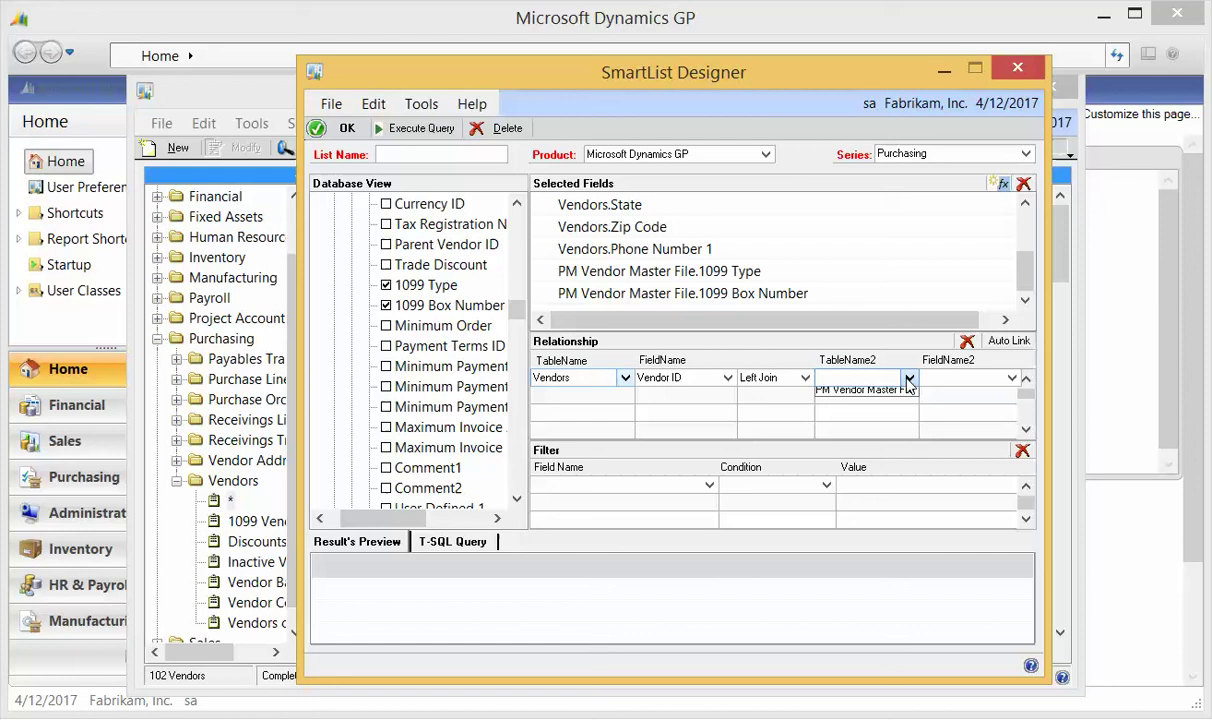
{"action": "left_click", "coordinate": [858, 390]}
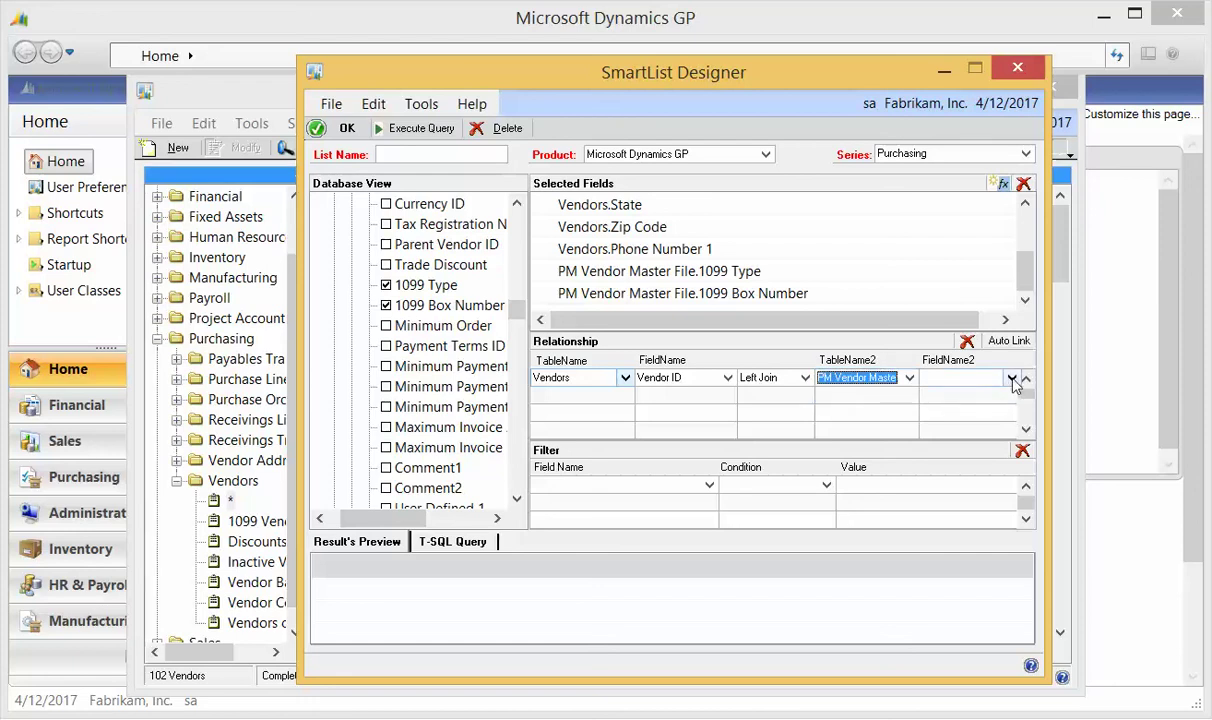
{"action": "left_click", "coordinate": [1011, 378]}
{"action": "left_click", "coordinate": [1020, 396]}
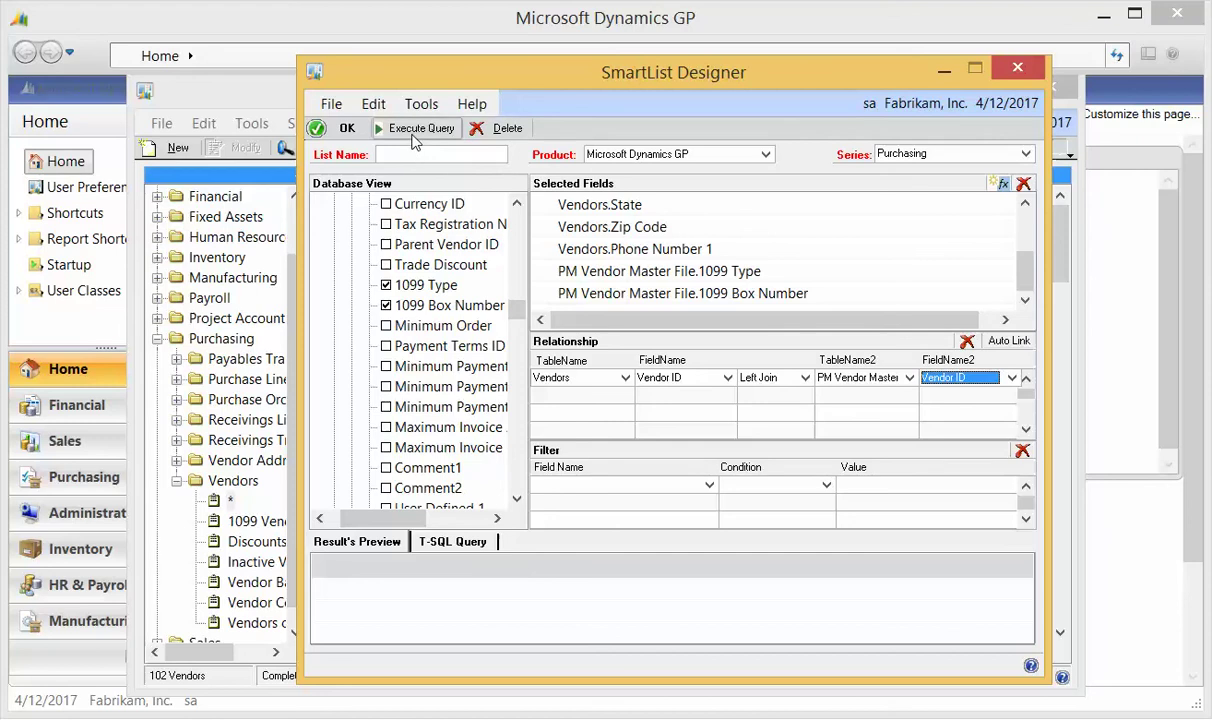
{"action": "left_click", "coordinate": [412, 132]}
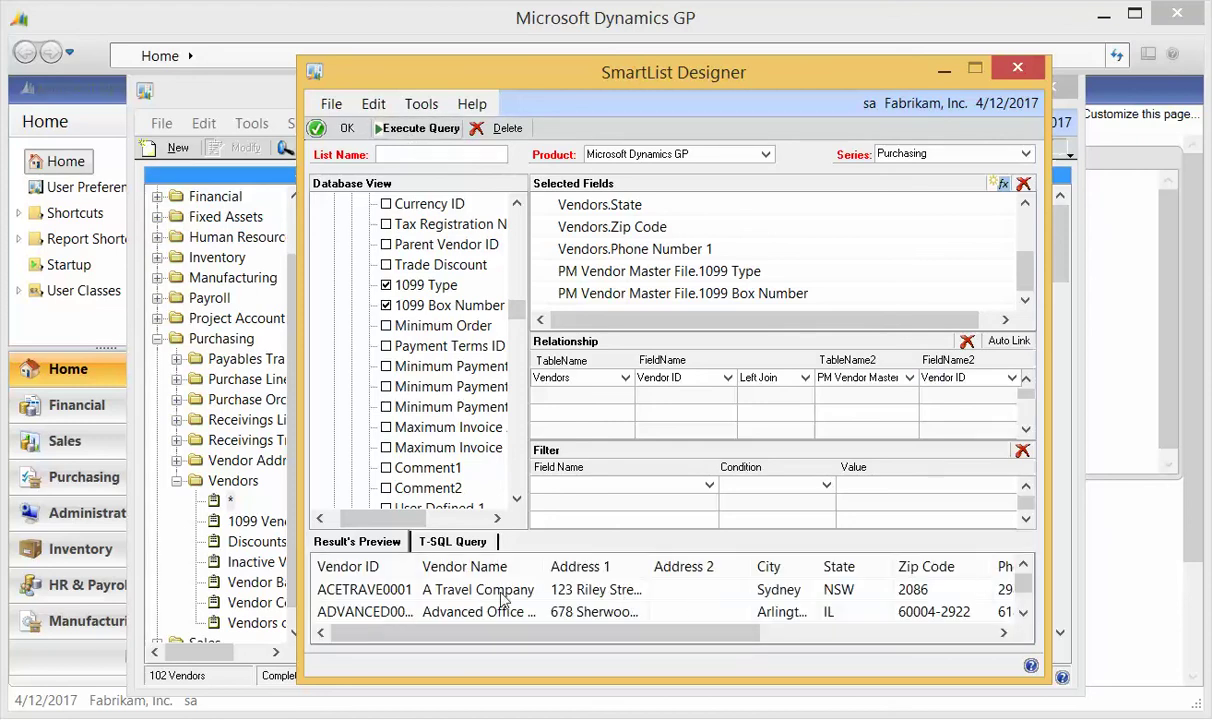
{"action": "left_click_drag", "start_coordinate": [648, 640], "coordinate": [861, 593]}
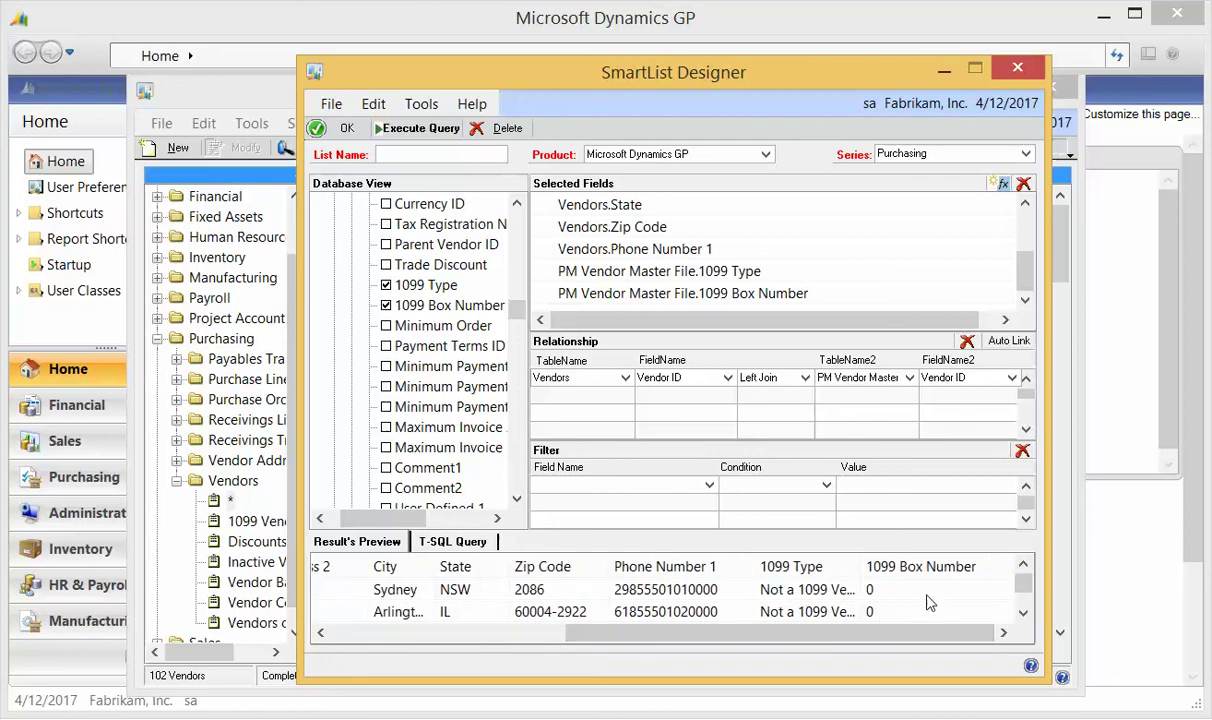
- Save the SmartList under the name "Vendors with 1099 Data" and check its 1099 Type and 1099 Box Number columns
{"action": "left_click", "coordinate": [346, 128]}
{"action": "left_click", "coordinate": [437, 450]}
{"action": "type", "text": "Vendors with"}
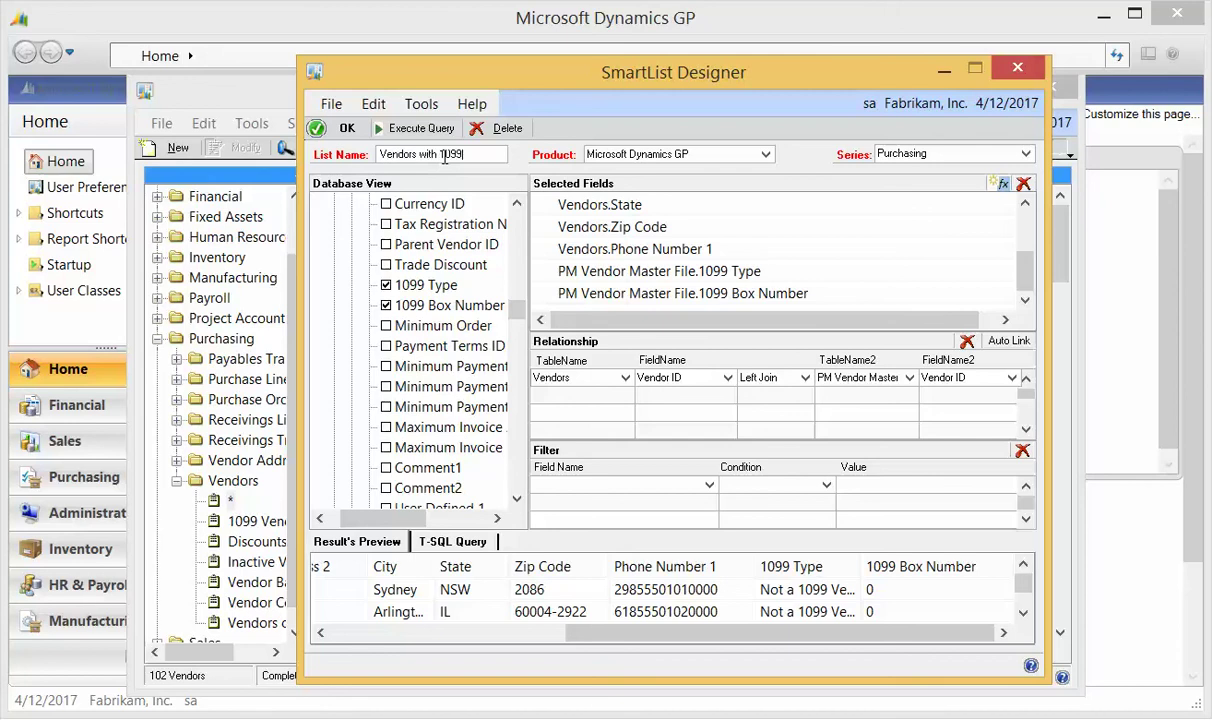
{"action": "type", "text": " 1099"}
{"action": "type", "text": " Date"}
{"action": "type", "text": "ata"}
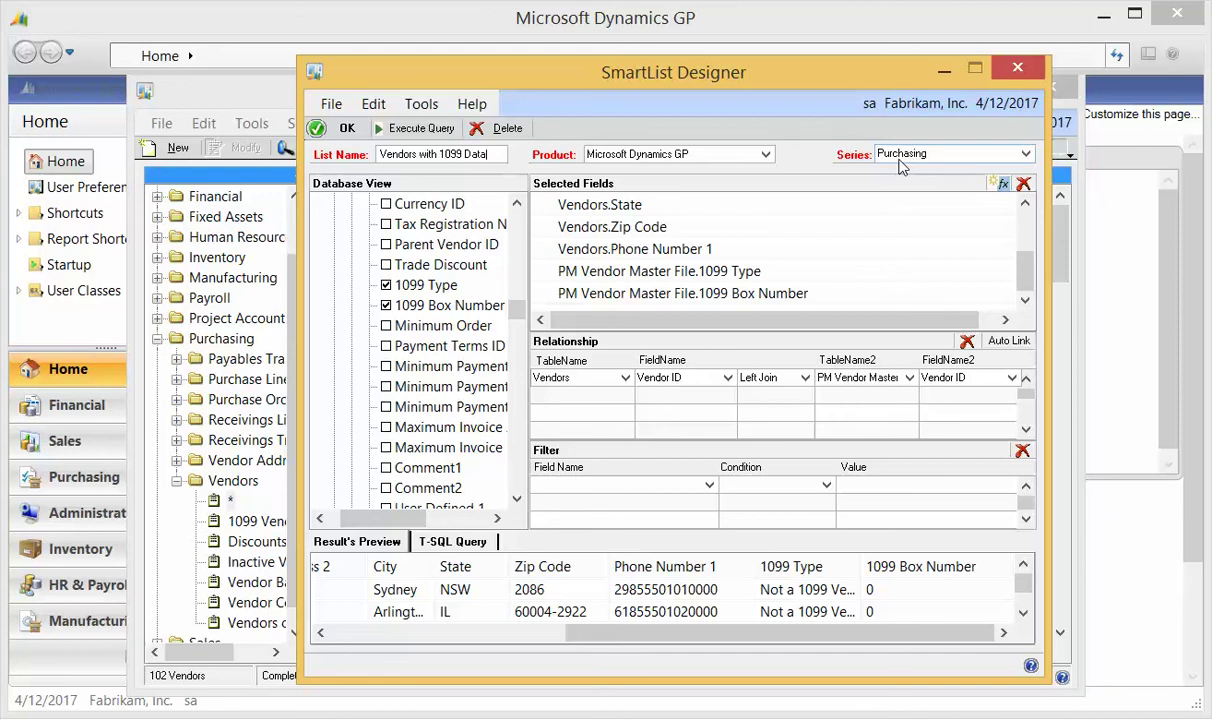
{"action": "left_click", "coordinate": [331, 128]}
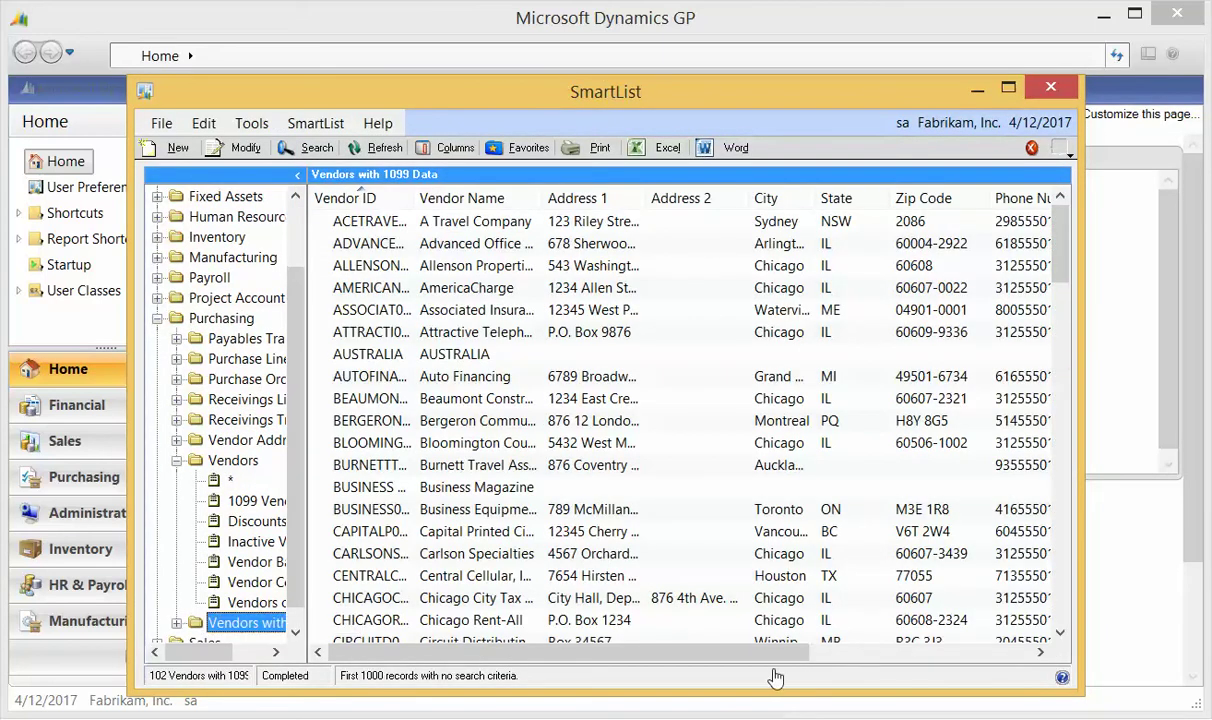
{"action": "left_click_drag", "start_coordinate": [731, 652], "coordinate": [955, 652]}
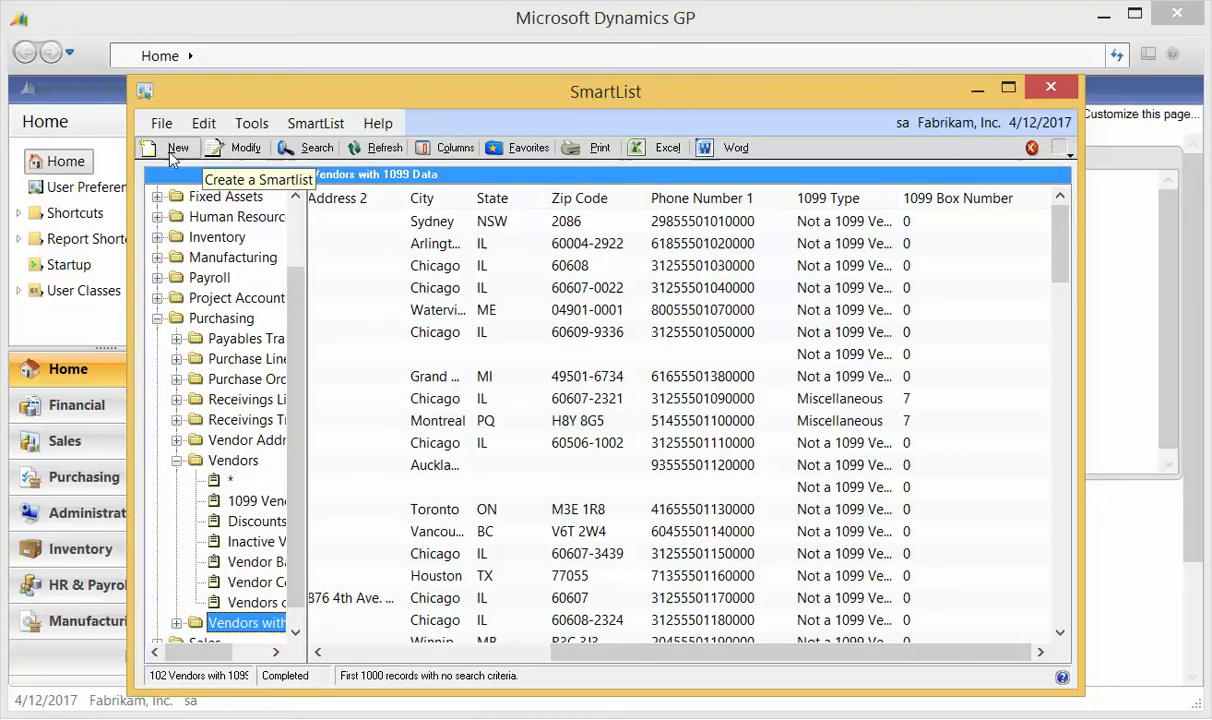
- Modify the Vendors with 1099 Data list, adding a filter where PM Vendor Master File.1099 Type Is not "Not a 1099 Vendor"
{"action": "left_click", "coordinate": [236, 150]}
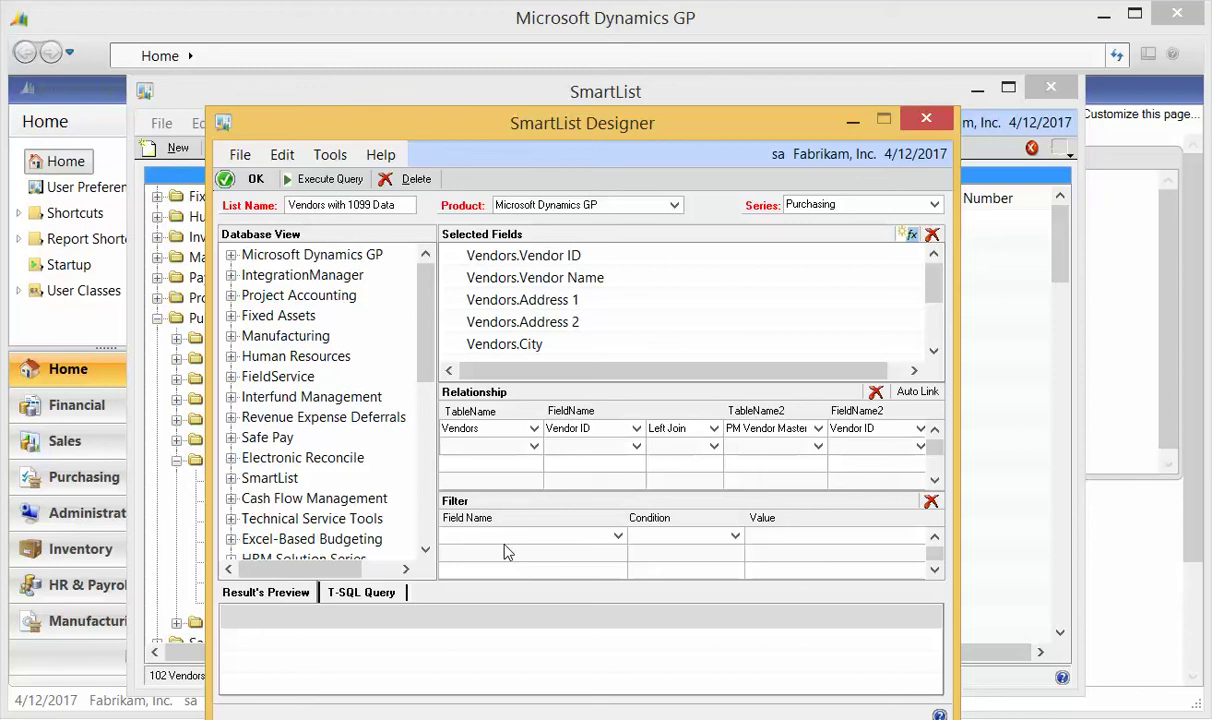
{"action": "left_click", "coordinate": [503, 537]}
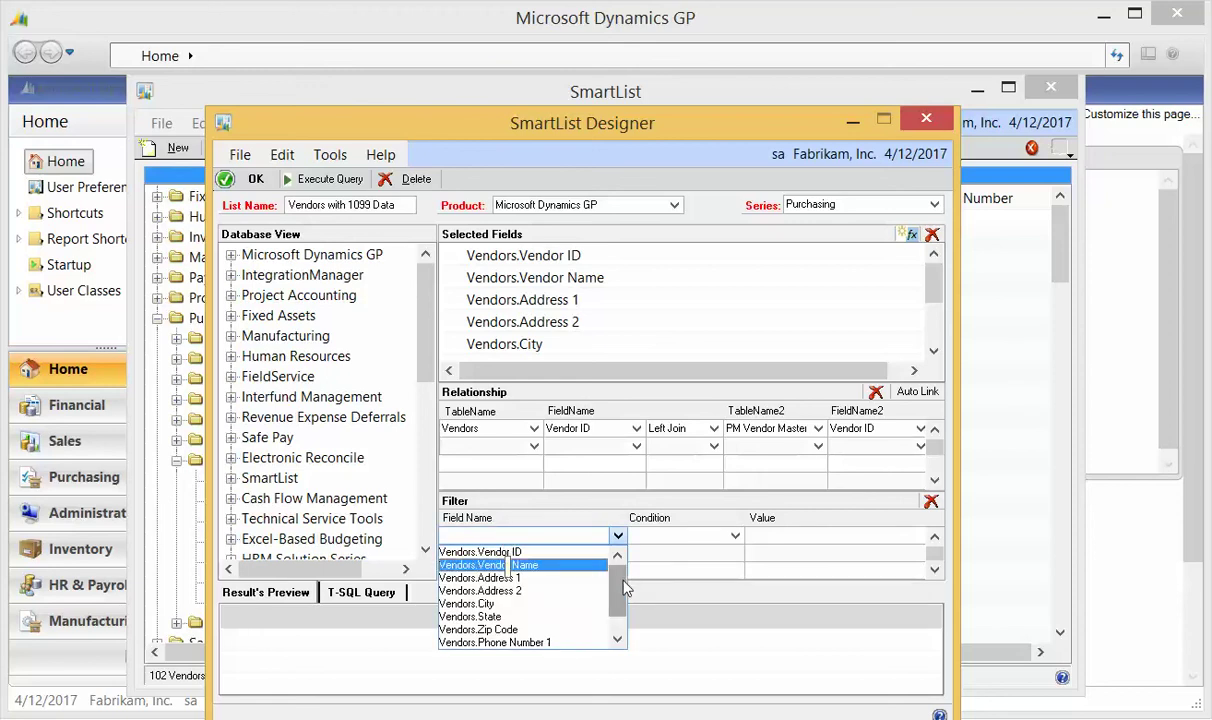
{"action": "left_click_drag", "start_coordinate": [624, 588], "coordinate": [620, 620]}
{"action": "left_click", "coordinate": [563, 637]}
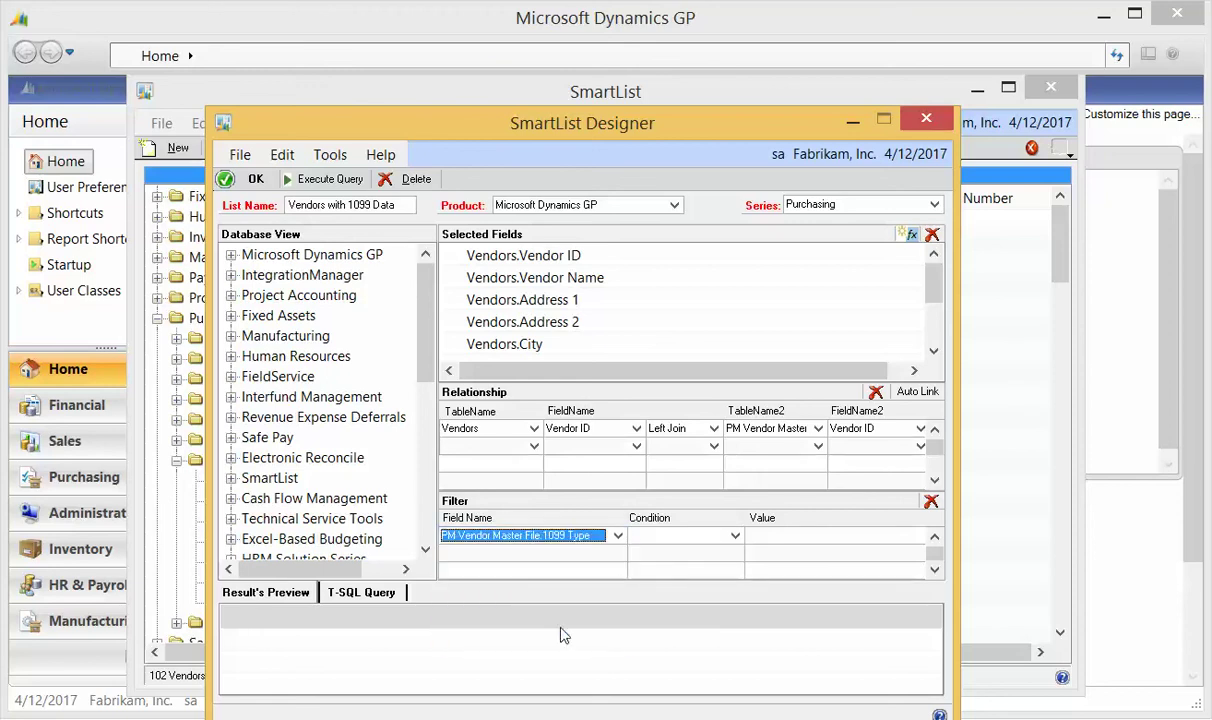
{"action": "left_click", "coordinate": [735, 536]}
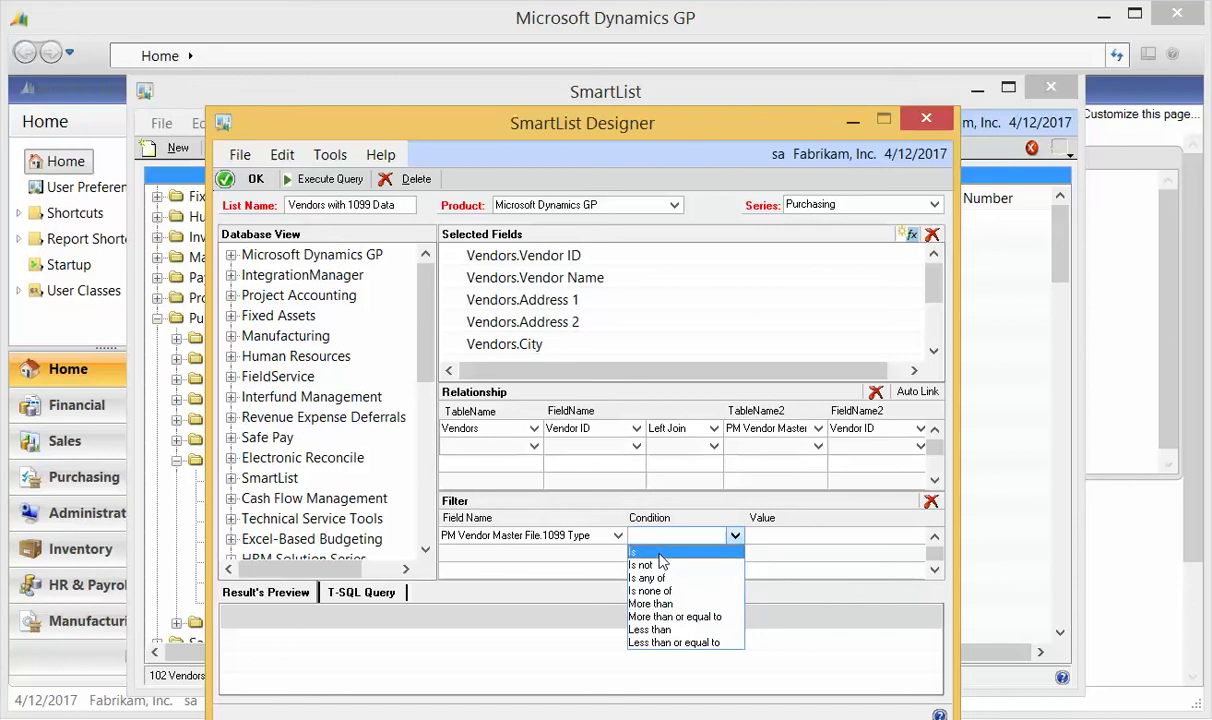
{"action": "left_click", "coordinate": [659, 553]}
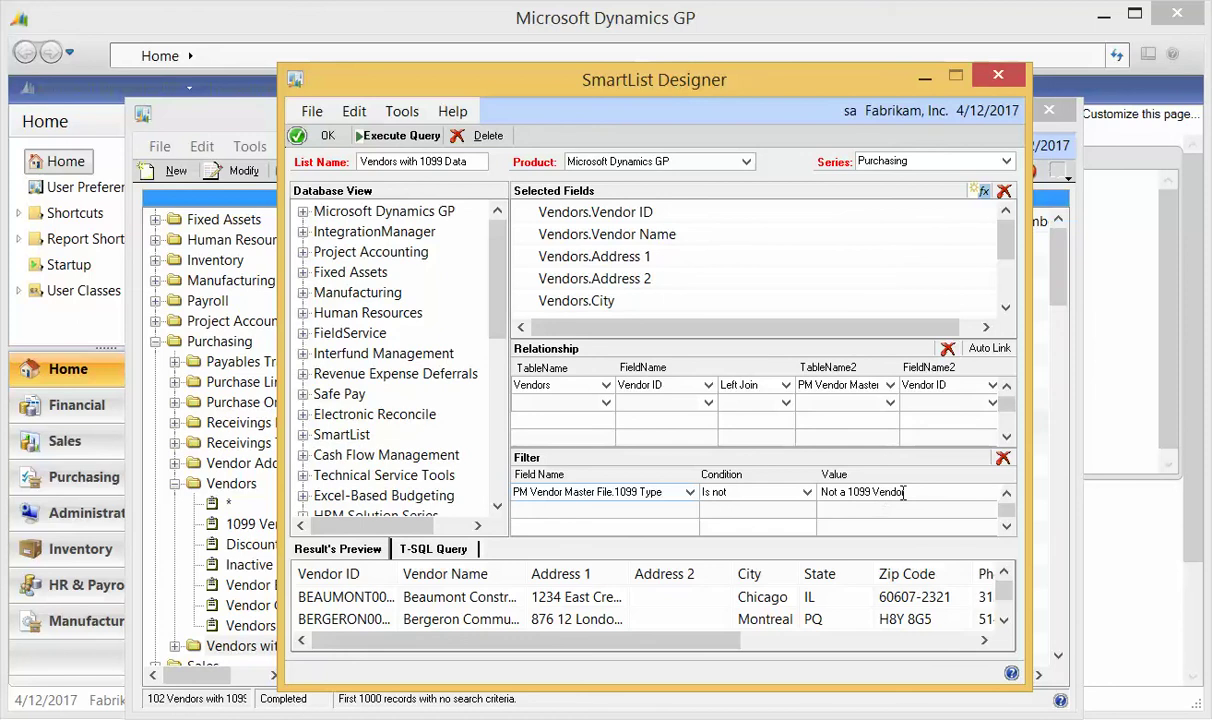
- Preview the filtered query's 1099 columns against the existing list and save the modified Vendors with 1099 Data SmartList
{"action": "left_click", "coordinate": [213, 108]}
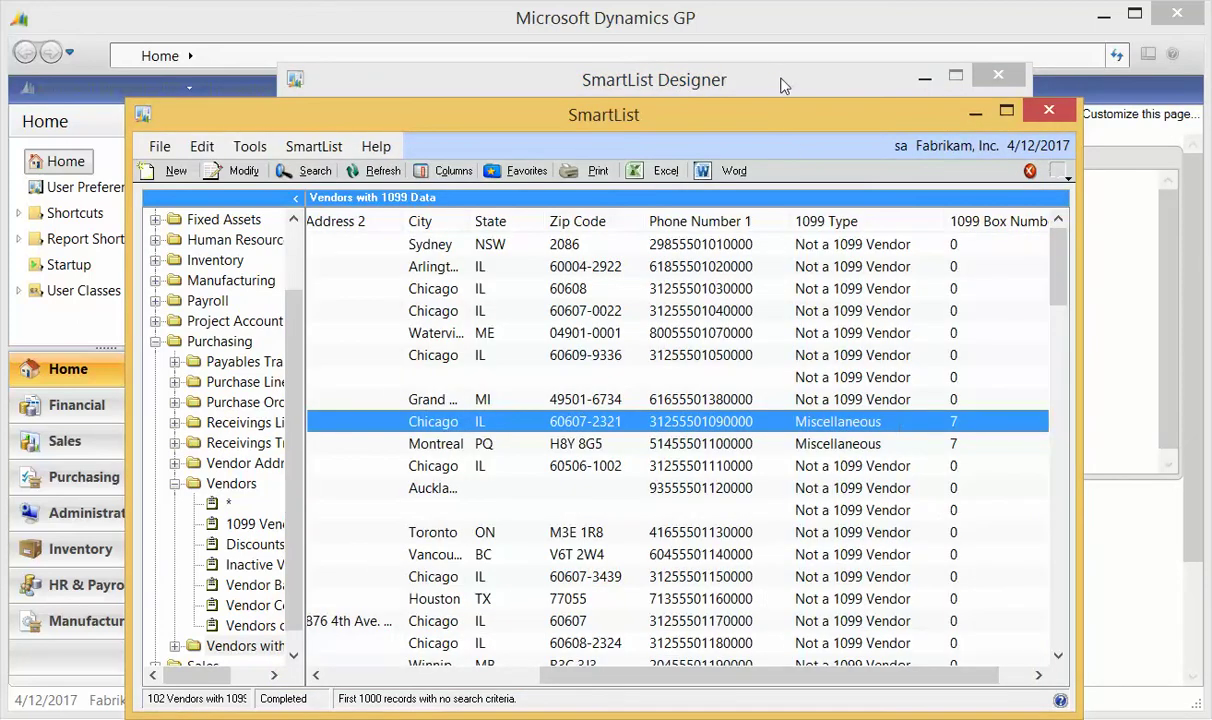
{"action": "left_click", "coordinate": [742, 78]}
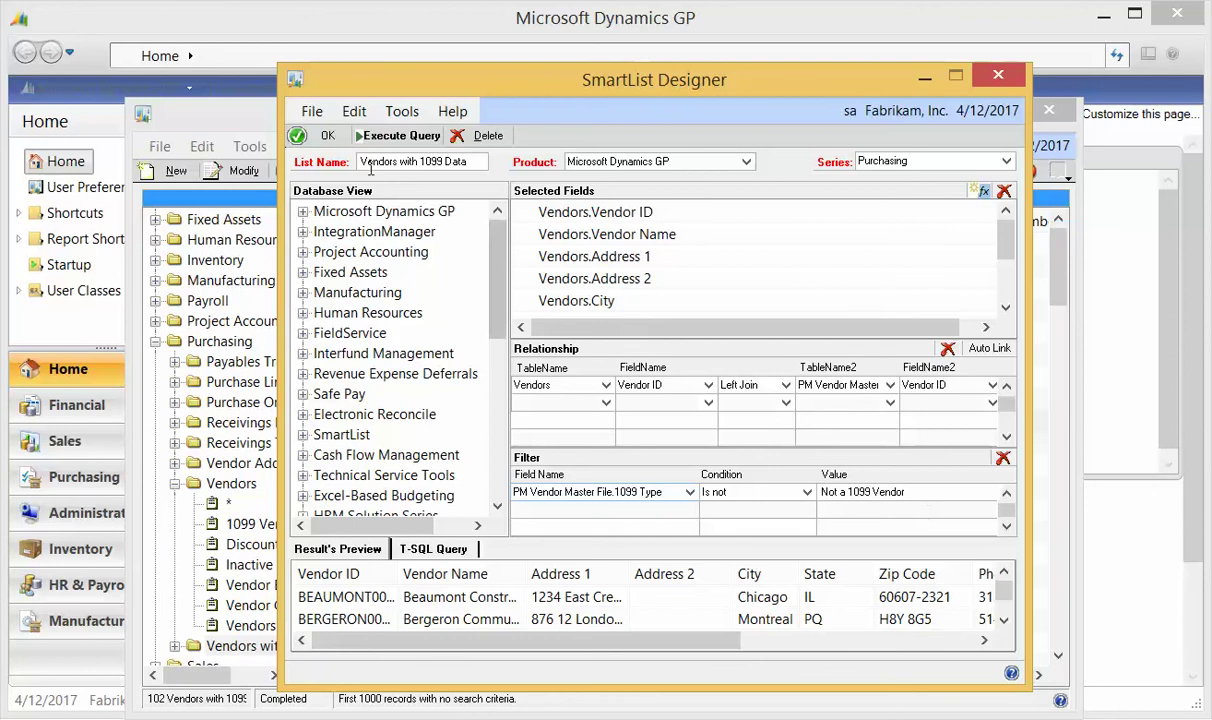
{"action": "left_click", "coordinate": [380, 136]}
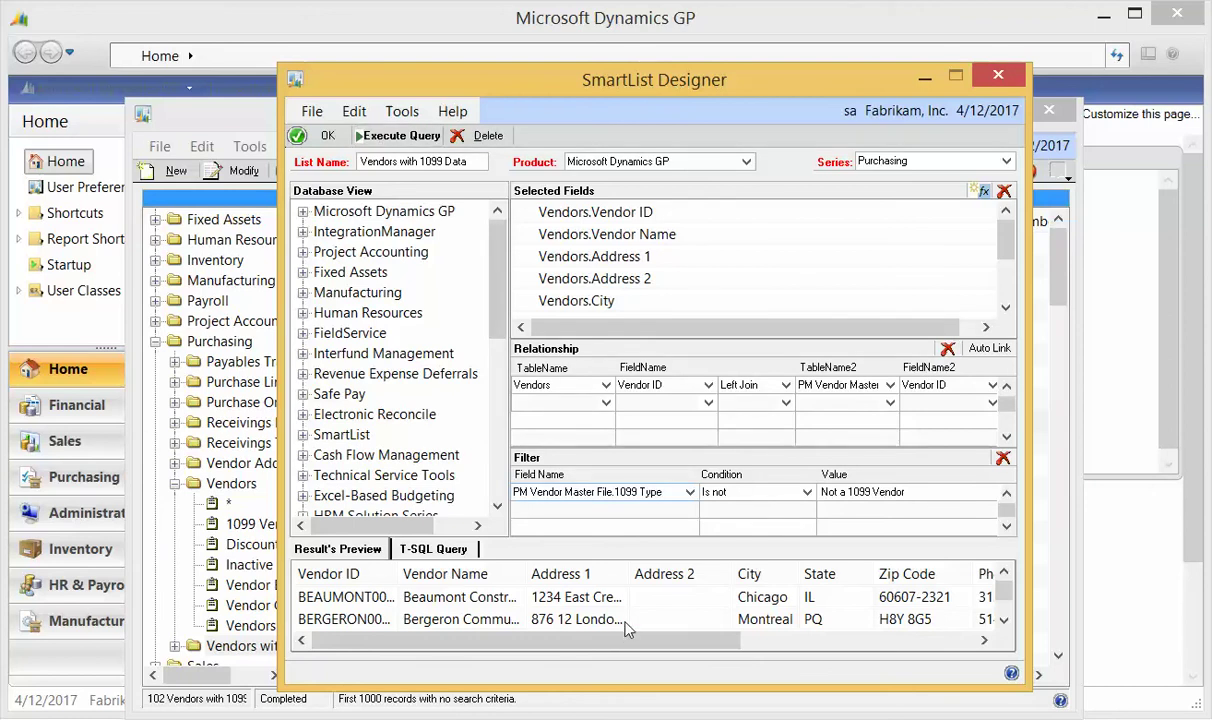
{"action": "left_click_drag", "start_coordinate": [632, 643], "coordinate": [868, 640]}
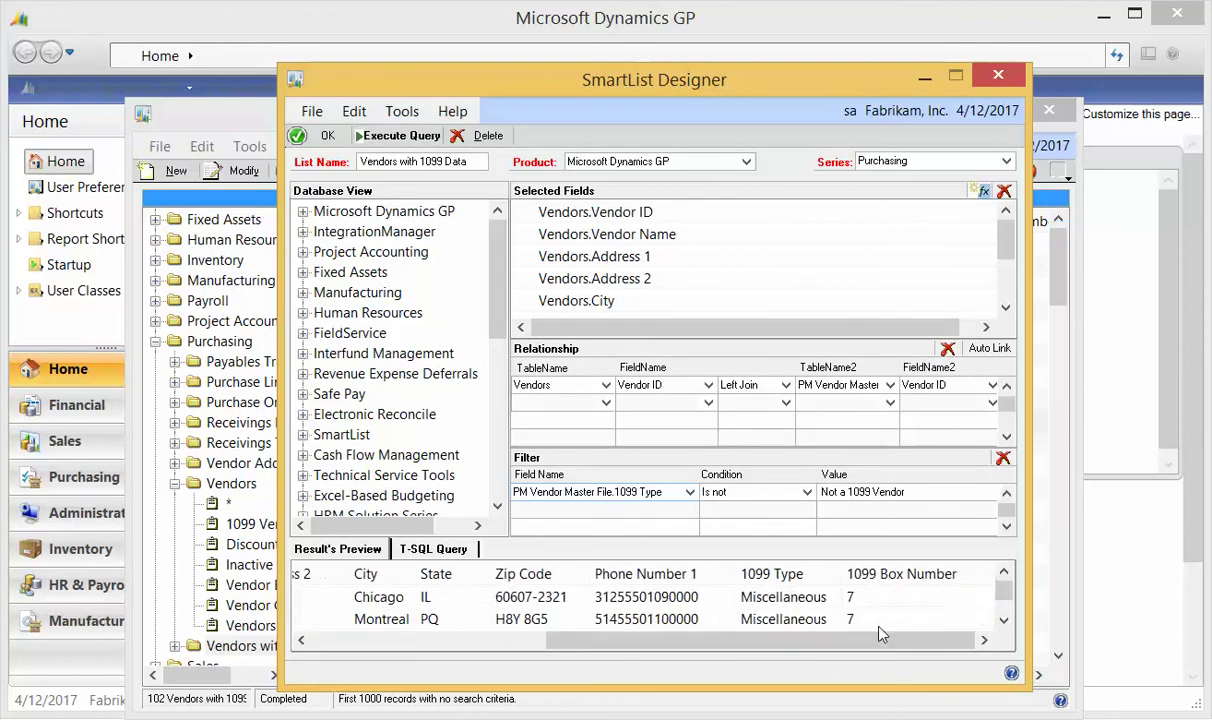
{"action": "mouse_move", "coordinate": [1006, 596]}
{"action": "left_mouse_down"}
{"action": "mouse_move", "coordinate": [1004, 612]}
{"action": "mouse_move", "coordinate": [1006, 574]}
{"action": "left_mouse_up"}
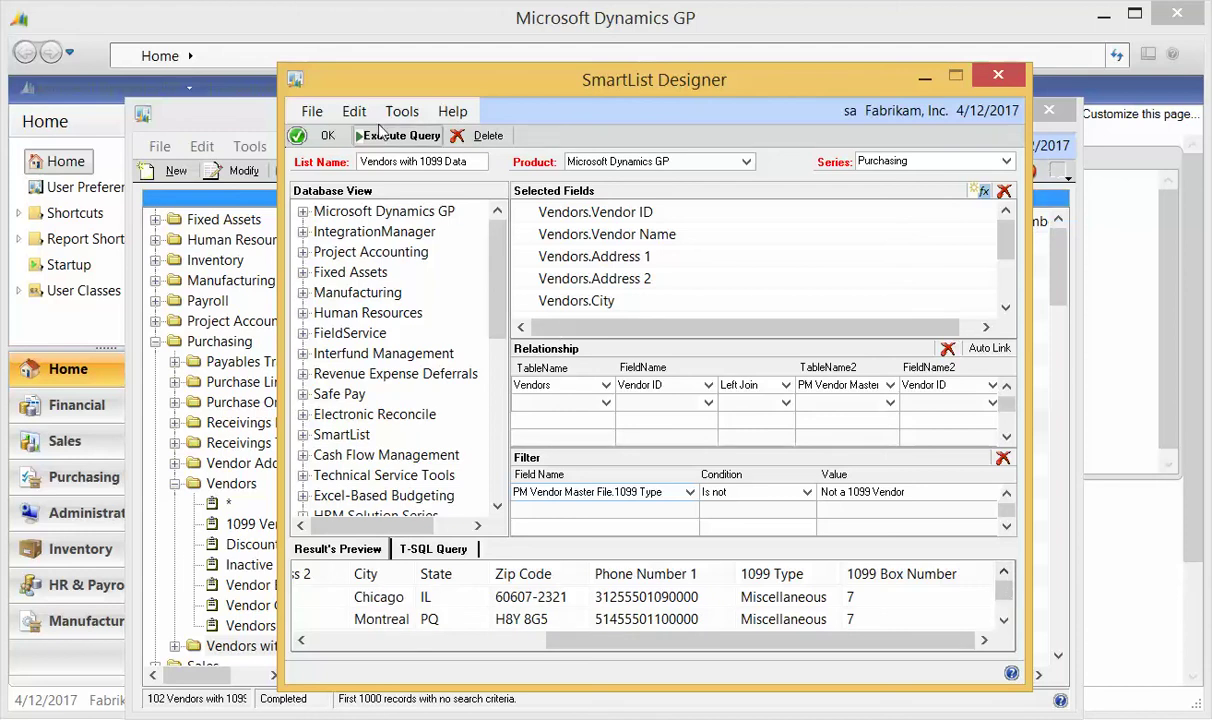
{"action": "left_click", "coordinate": [324, 137]}
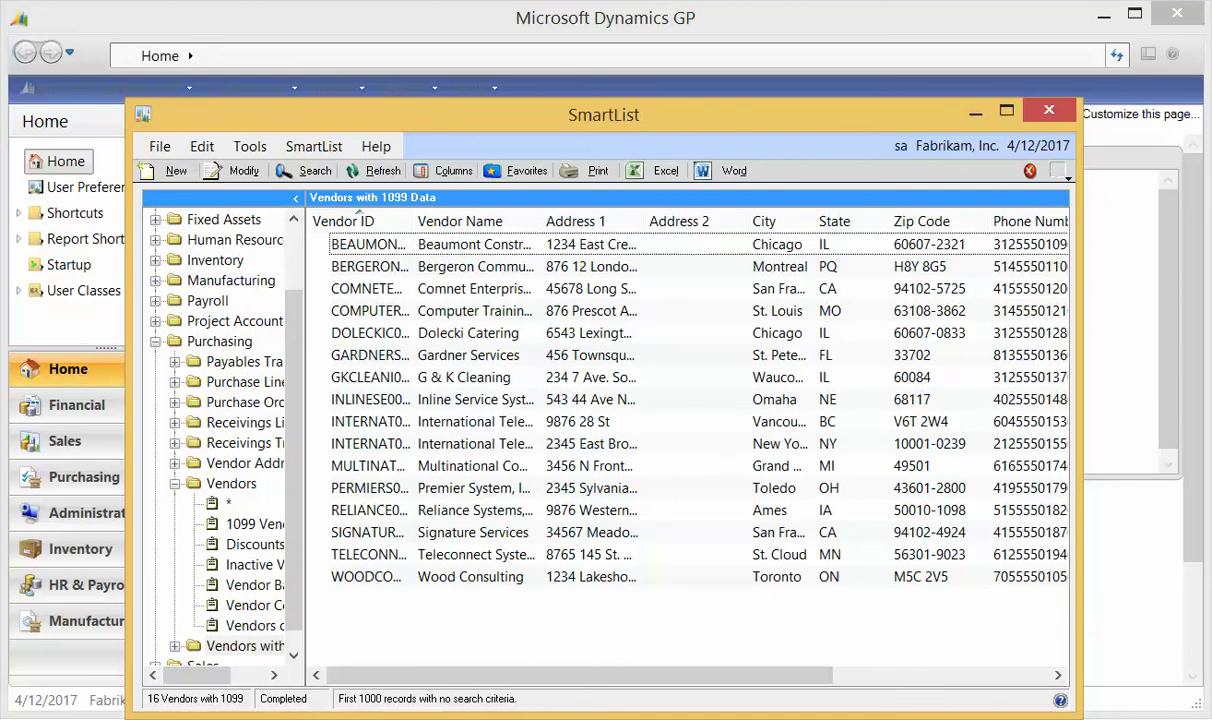
- Reopen the Vendors with 1099 Data list in SmartList Designer and execute its query with the T-SQL view shown
{"action": "key", "text": "ctrl+m"}
{"action": "left_click_drag", "start_coordinate": [610, 127], "coordinate": [608, 95]}
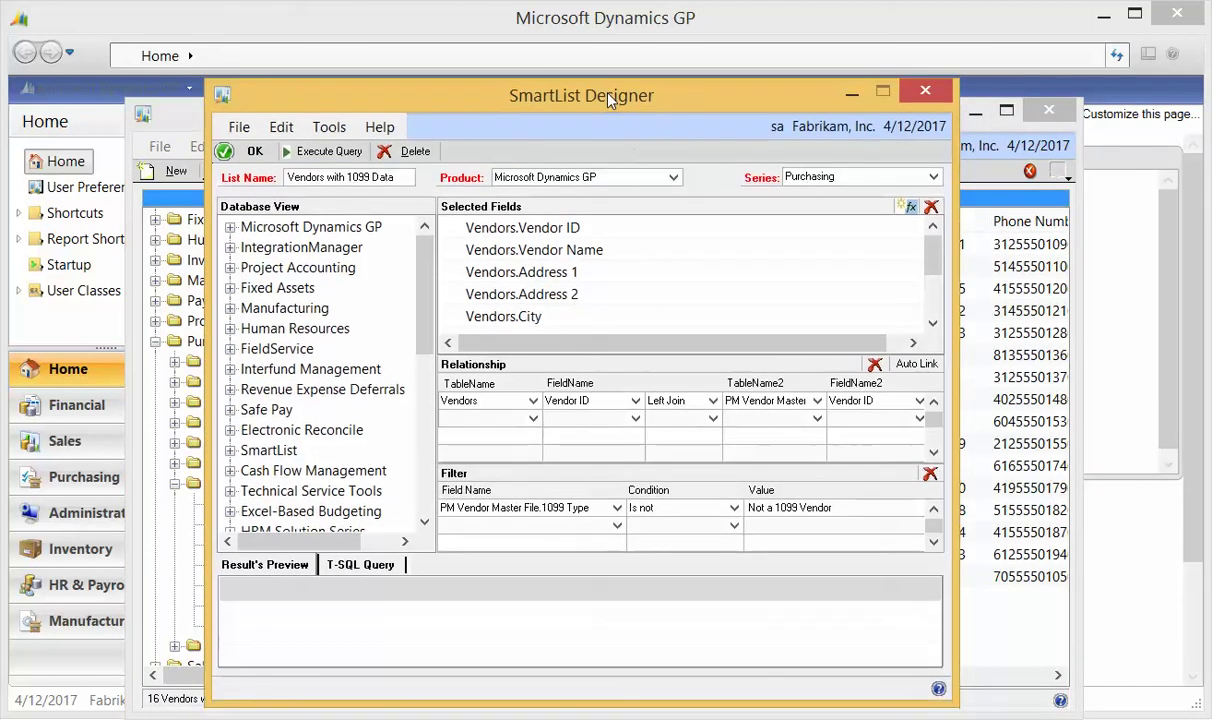
{"action": "left_click", "coordinate": [364, 562]}
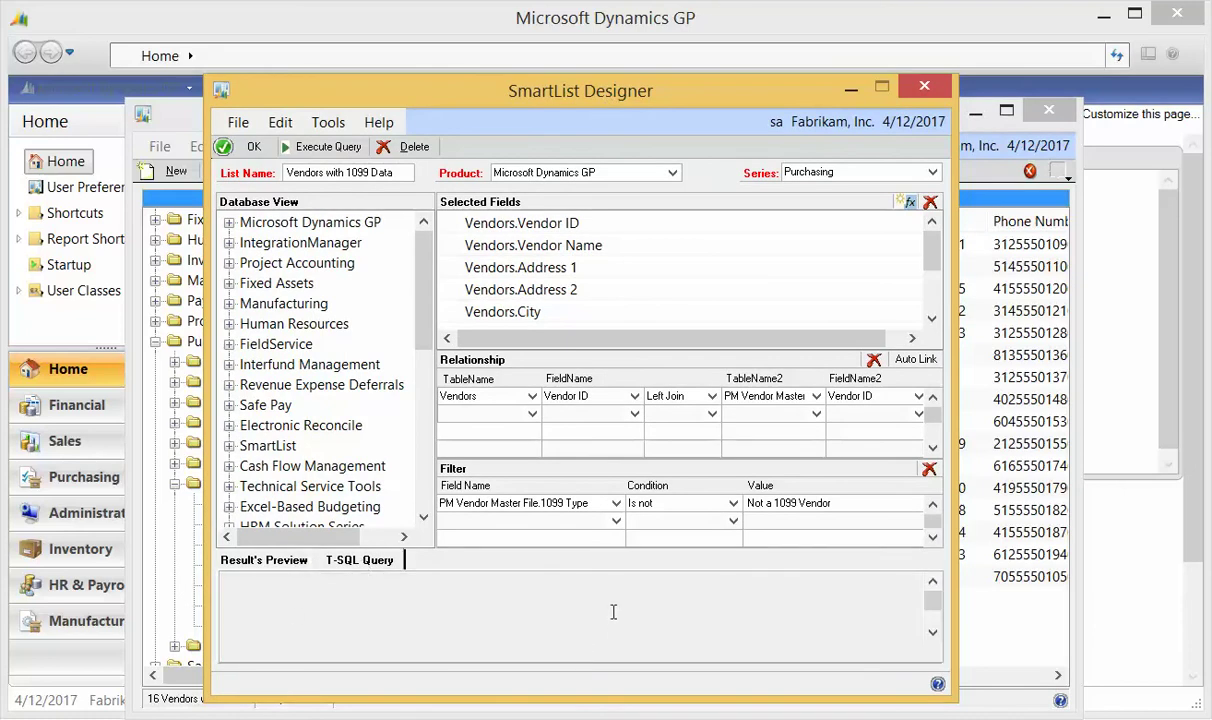
{"action": "left_click", "coordinate": [312, 147]}
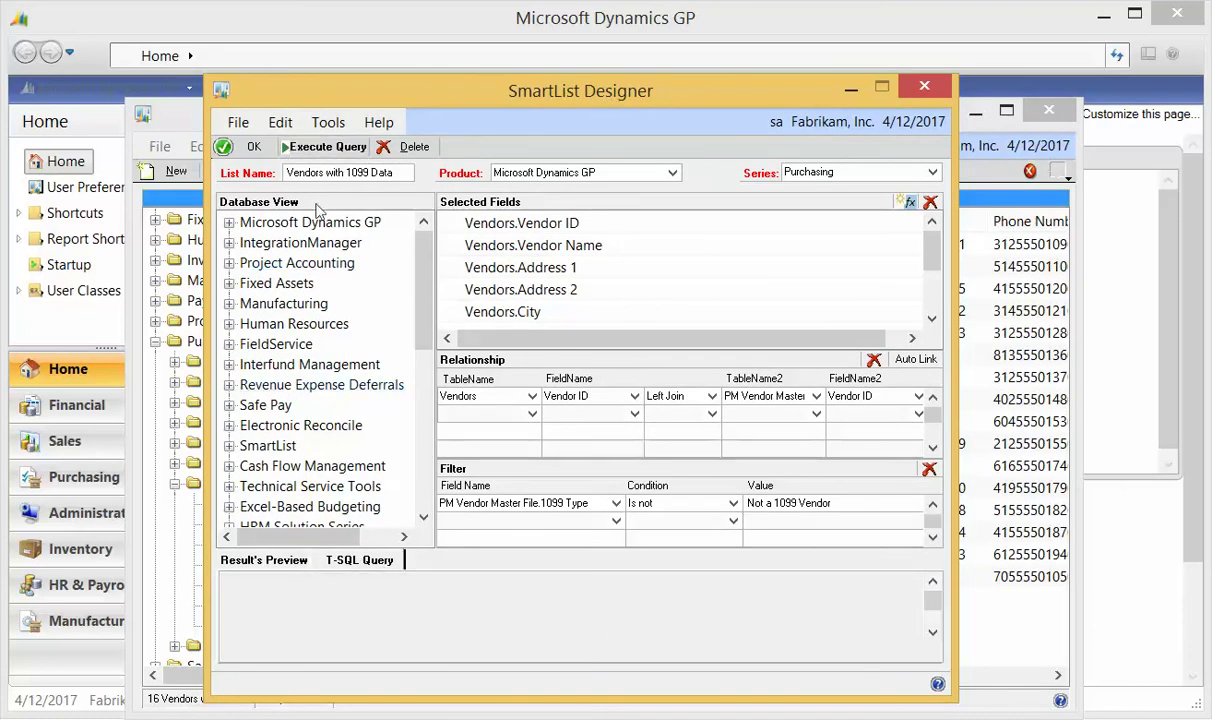
- Examine the function and constant categories available for a new calculated field, discarding the blank expression
{"action": "left_click", "coordinate": [909, 202]}
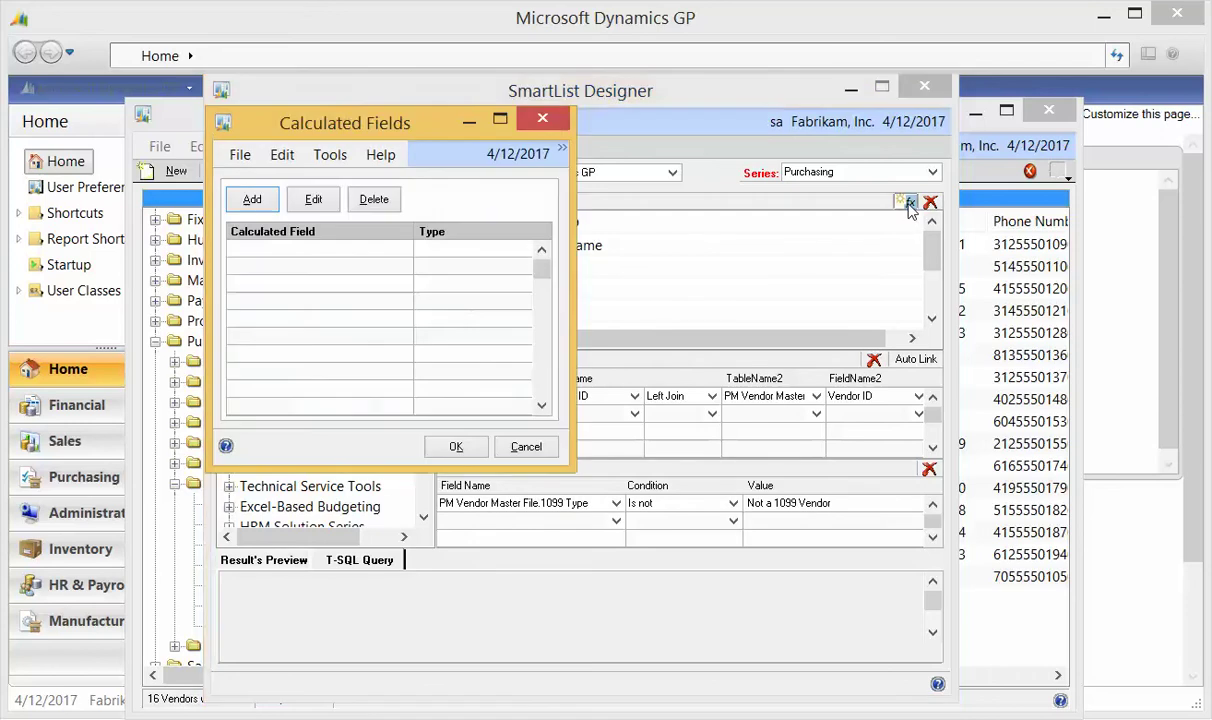
{"action": "left_click", "coordinate": [243, 200]}
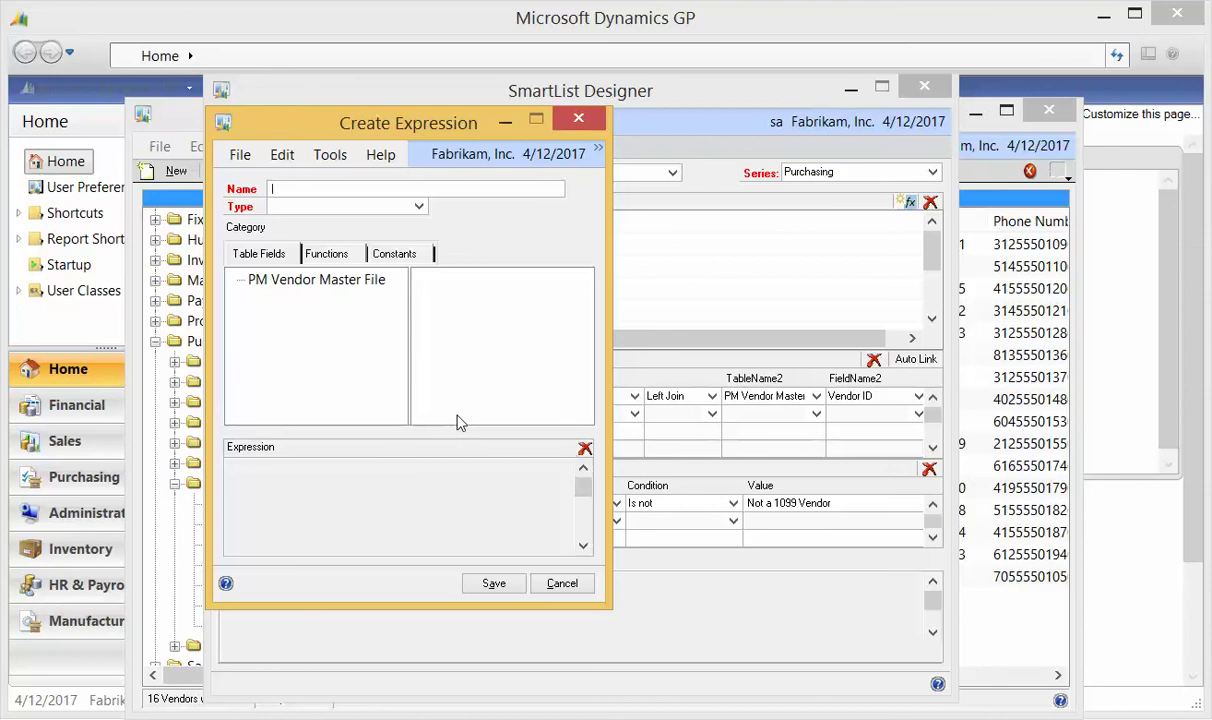
{"action": "left_click", "coordinate": [338, 257]}
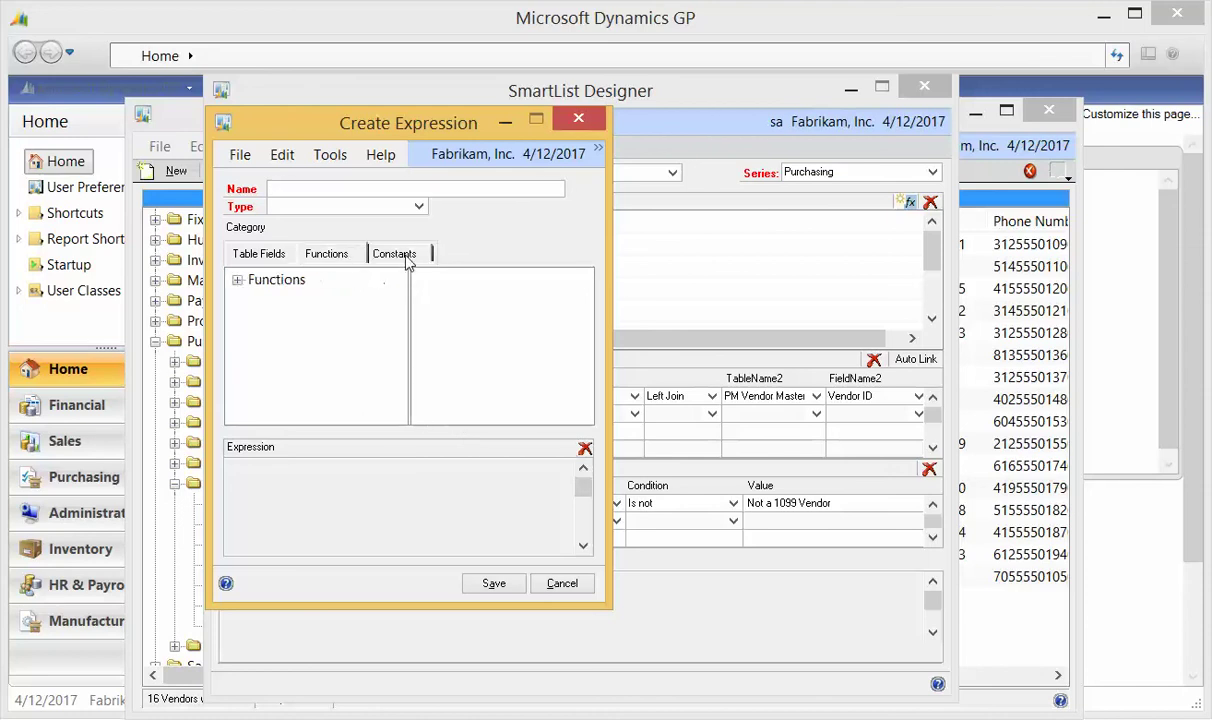
{"action": "left_click", "coordinate": [405, 258]}
{"action": "left_click", "coordinate": [328, 258]}
{"action": "left_click", "coordinate": [561, 583]}
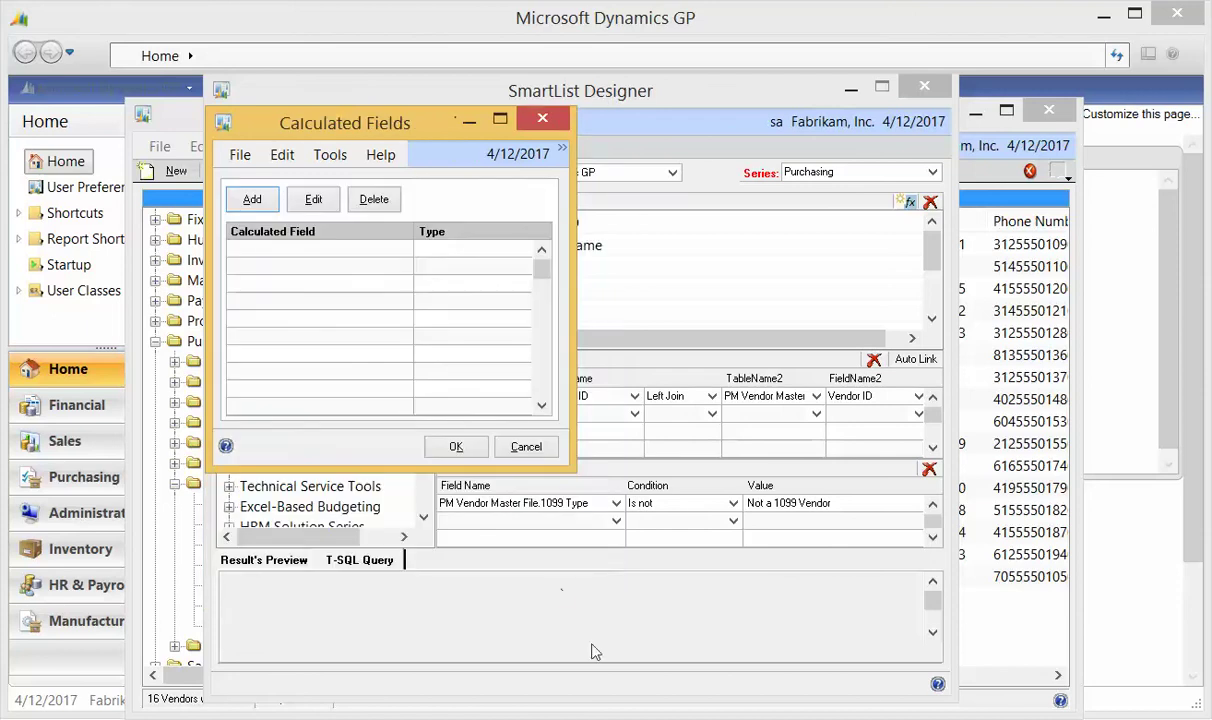